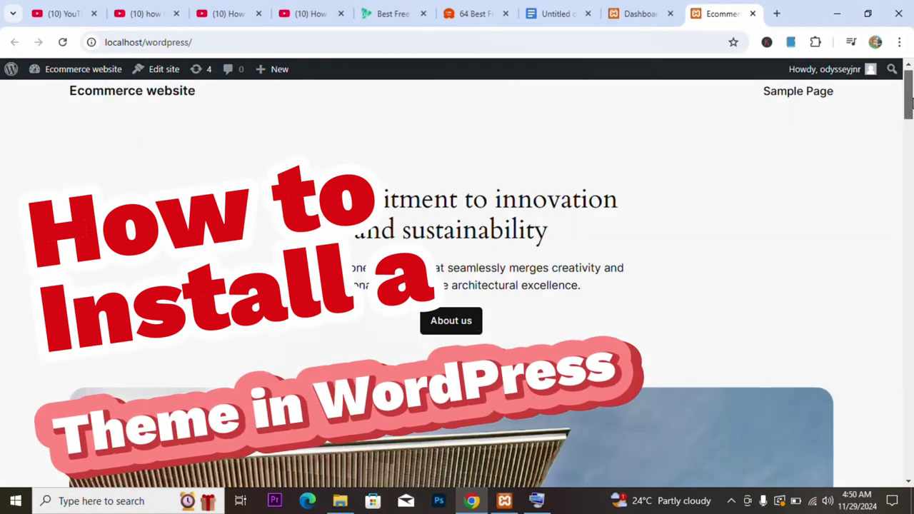
Reload the site's home page.
{"action": "scroll", "coordinate": [909, 96], "scroll_direction": "up", "scroll_amount": 1}
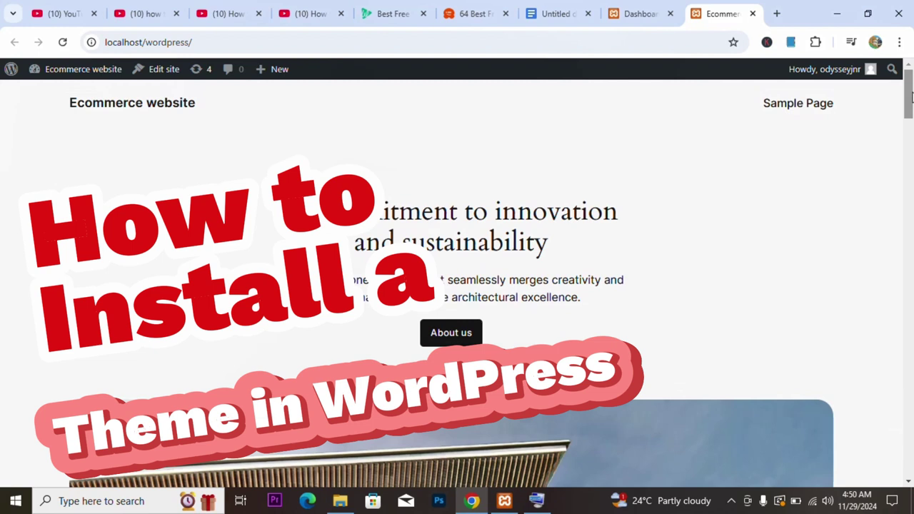
{"action": "left_click", "coordinate": [63, 43]}
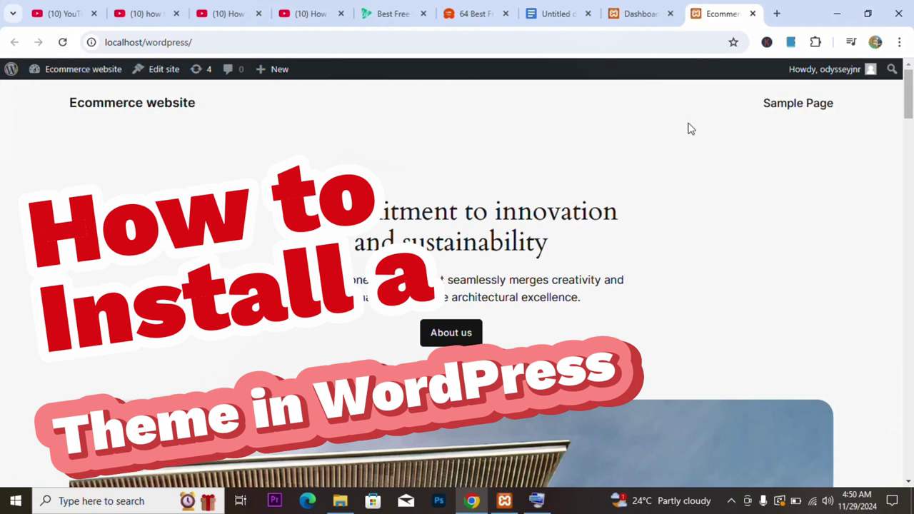
{"action": "mouse_move", "coordinate": [908, 105]}
{"action": "left_mouse_down"}
{"action": "mouse_move", "coordinate": [909, 335]}
{"action": "mouse_move", "coordinate": [912, 100]}
{"action": "left_mouse_up"}
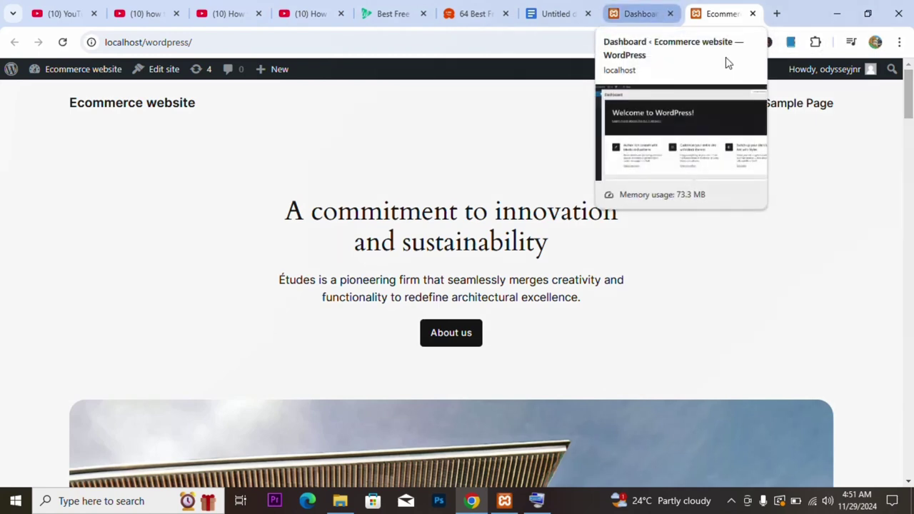
View the WordPress admin Dashboard and its sidebar, then switch to the Google Docs outline.
{"action": "left_click", "coordinate": [638, 15]}
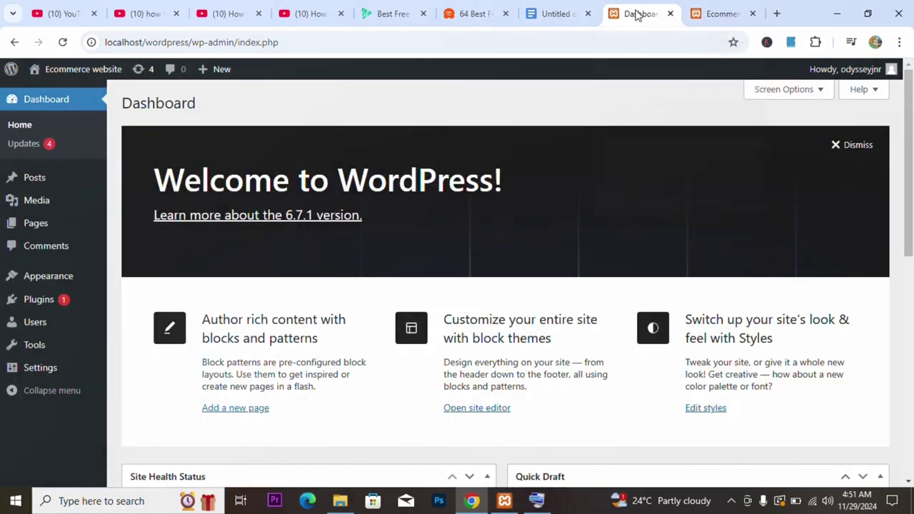
{"action": "mouse_move", "coordinate": [80, 84]}
{"action": "mouse_move", "coordinate": [63, 326]}
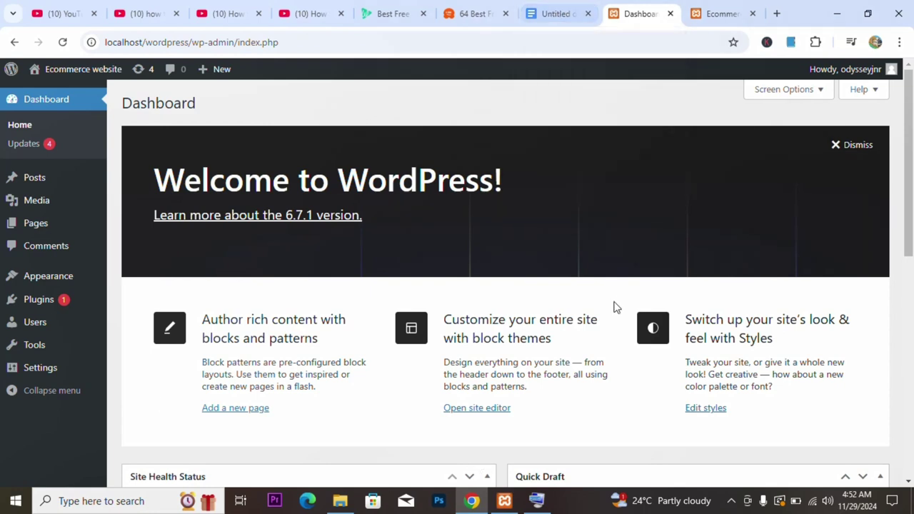
{"action": "left_click", "coordinate": [544, 23]}
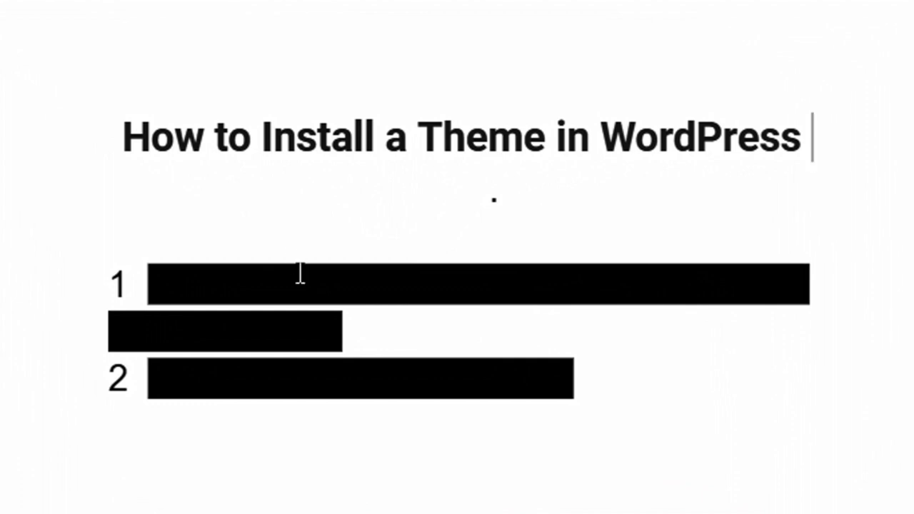
Append 'dashboard' to outline item 1 so it ends 'AT THE WORDPRESS dashboard'.
{"action": "left_click_drag", "start_coordinate": [367, 330], "coordinate": [131, 279]}
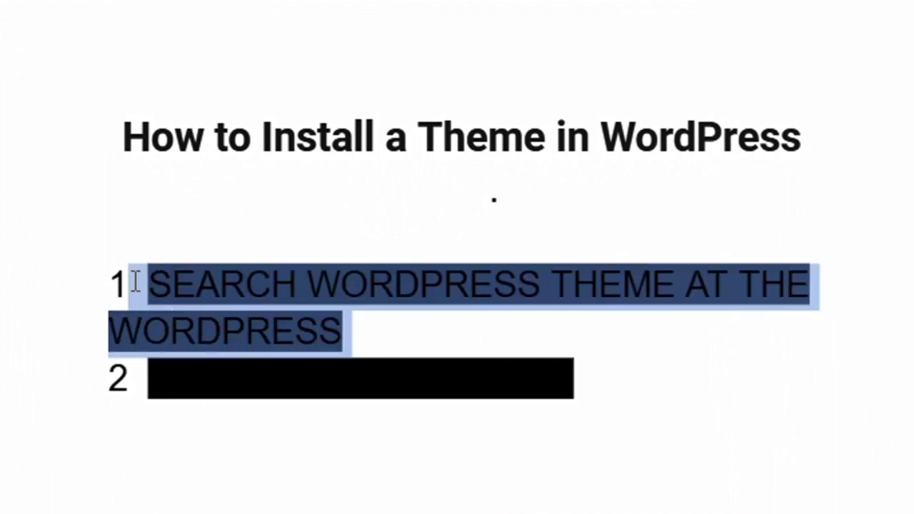
{"action": "left_click", "coordinate": [667, 2]}
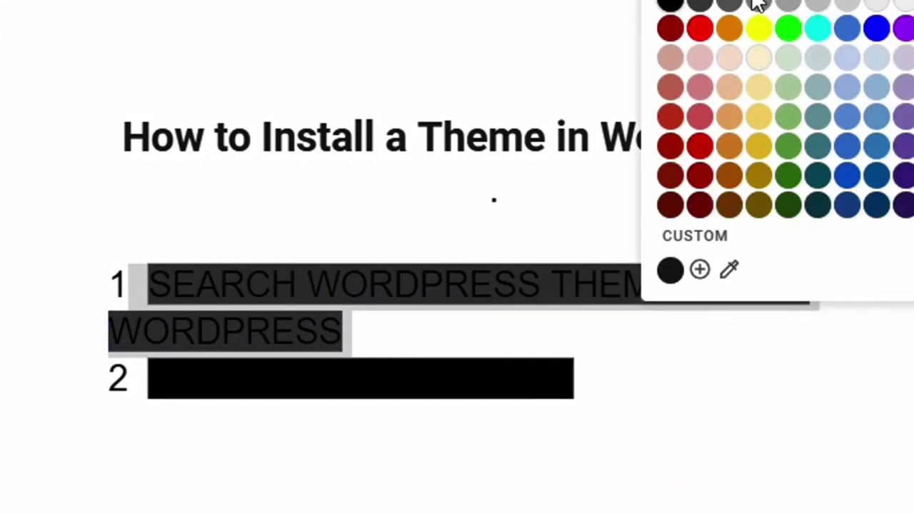
{"action": "key", "text": "Escape"}
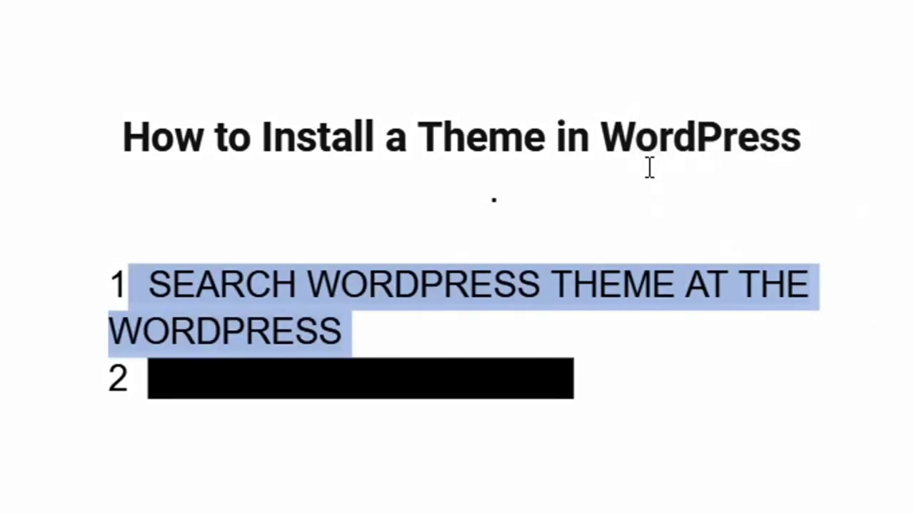
{"action": "left_click", "coordinate": [643, 208]}
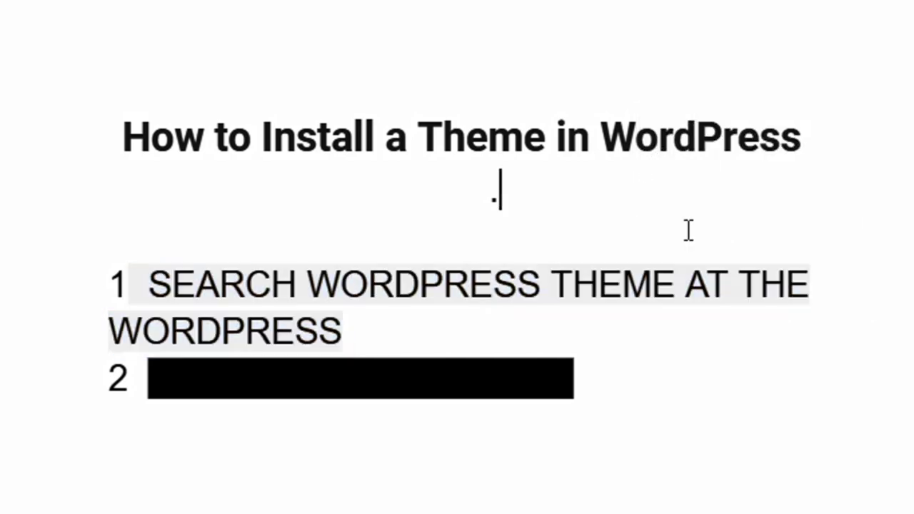
{"action": "left_click", "coordinate": [347, 322]}
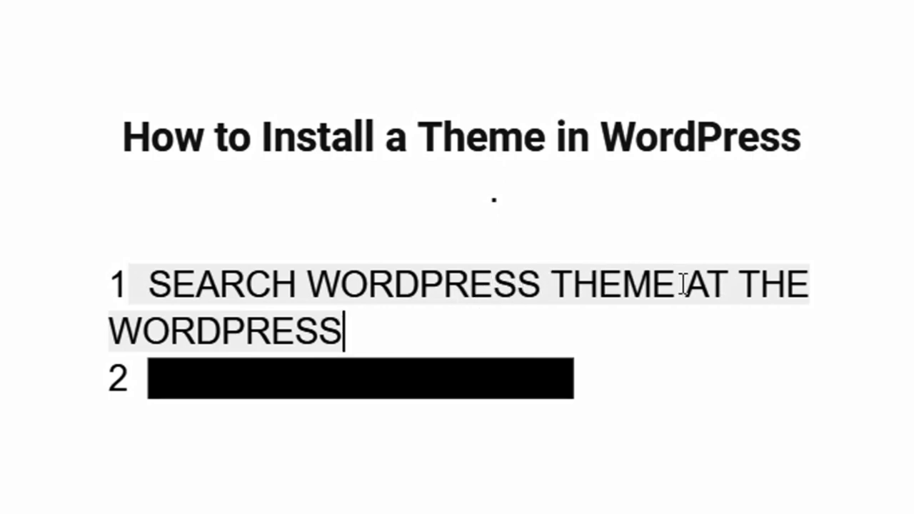
{"action": "type", "text": "dash"}
{"action": "type", "text": "boa"}
{"action": "type", "text": "rd"}
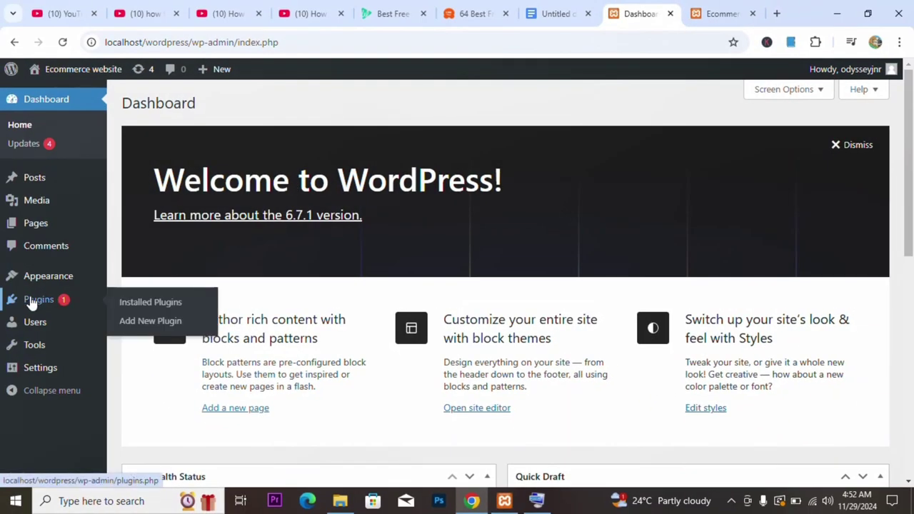
Go to Appearance > Themes and choose Add New Theme to list popular directory themes.
{"action": "mouse_move", "coordinate": [60, 278]}
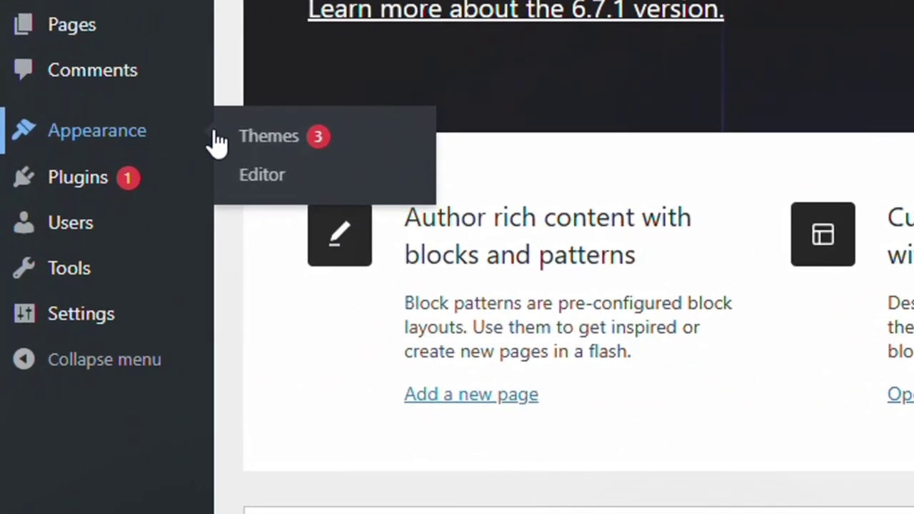
{"action": "left_click", "coordinate": [276, 146]}
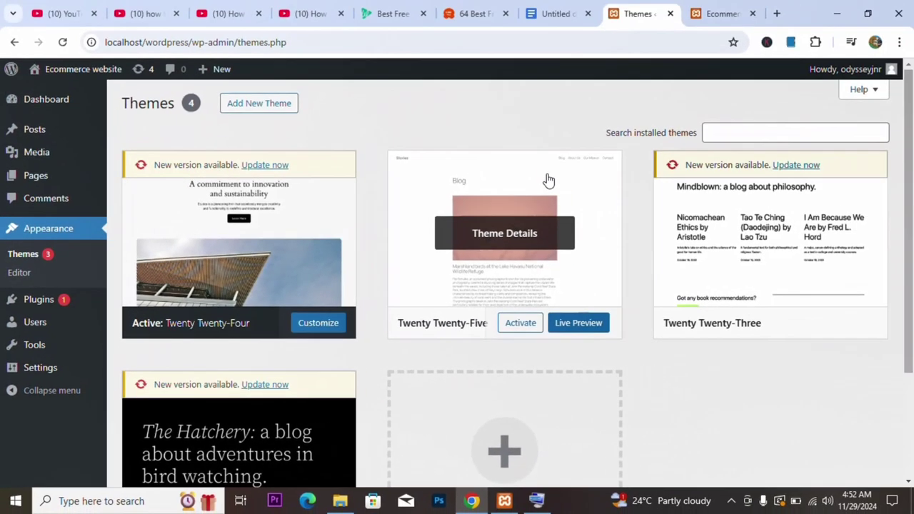
{"action": "left_click", "coordinate": [257, 112]}
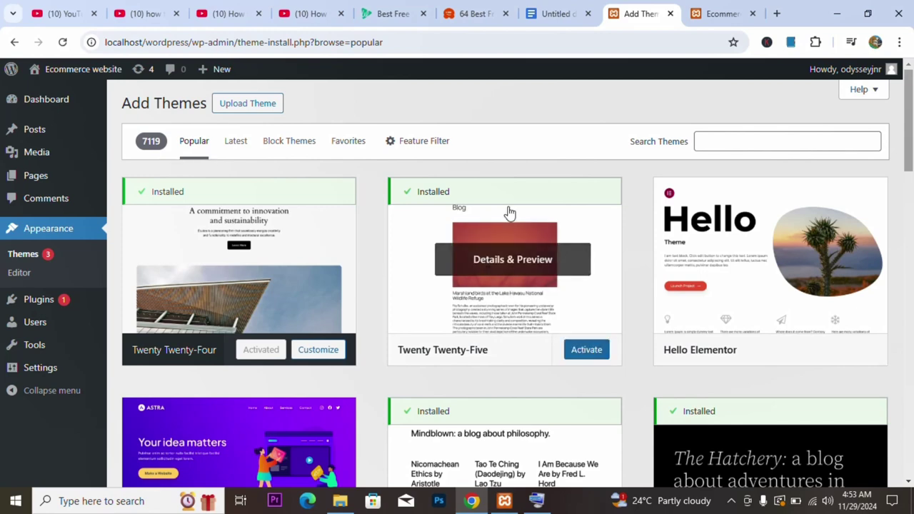
Search the theme directory for blog, ecommerce and church in turn, then clear the search.
{"action": "mouse_move", "coordinate": [909, 143]}
{"action": "left_mouse_down"}
{"action": "mouse_move", "coordinate": [909, 278]}
{"action": "mouse_move", "coordinate": [911, 144]}
{"action": "left_mouse_up"}
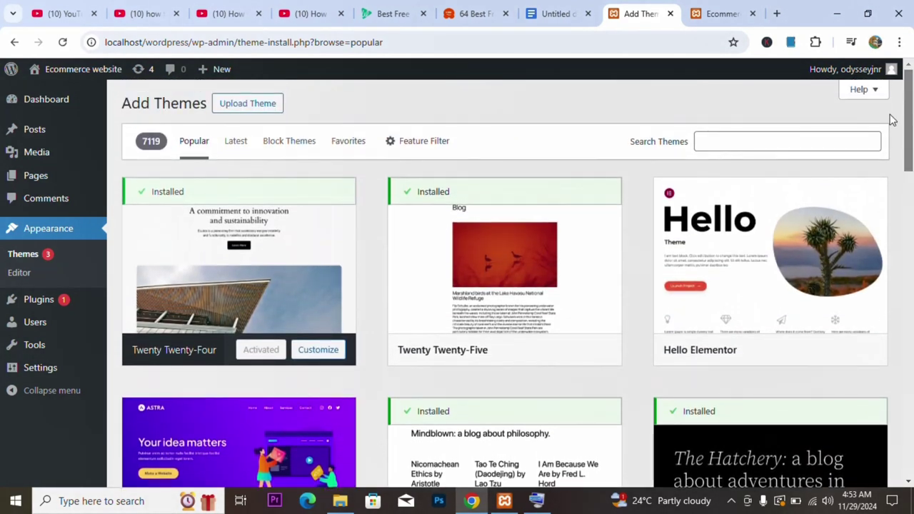
{"action": "left_click", "coordinate": [789, 144]}
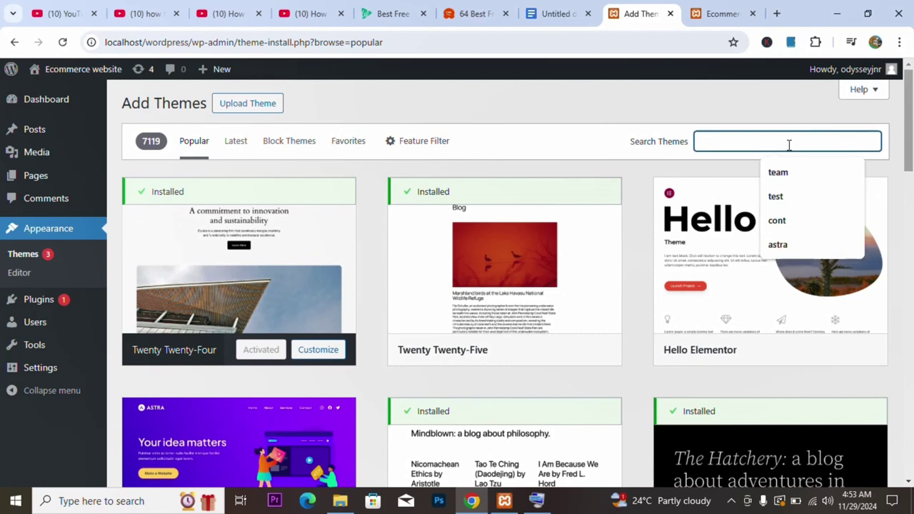
{"action": "type", "text": "blog"}
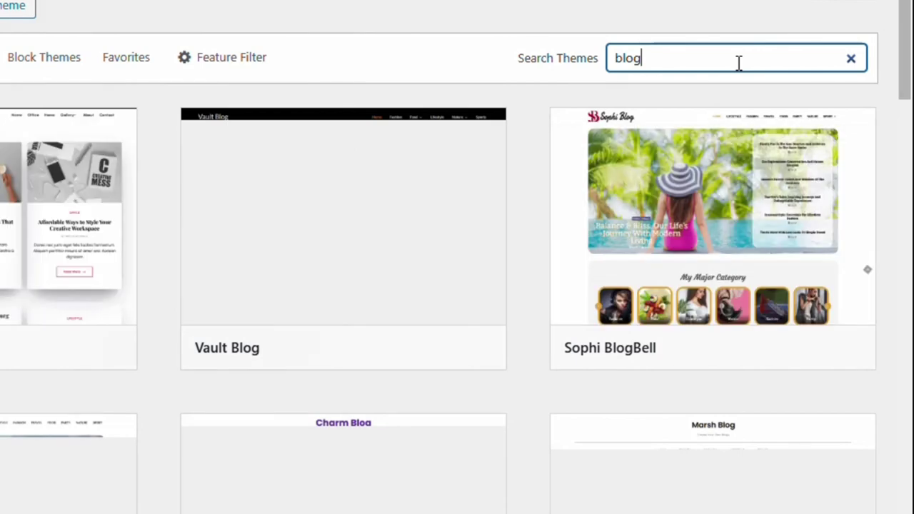
{"action": "key", "text": "BackSpace"}
{"action": "key", "text": "BackSpace"}
{"action": "key", "text": "BackSpace"}
{"action": "key", "text": "BackSpace"}
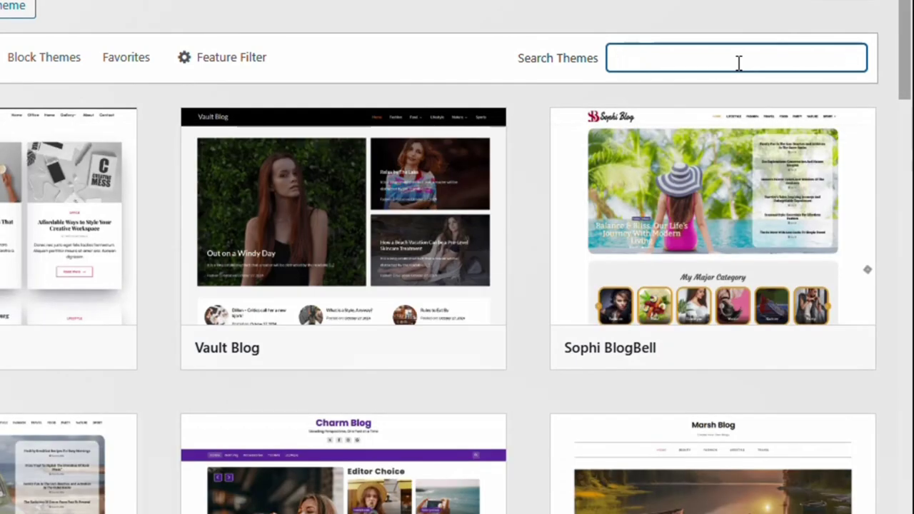
{"action": "type", "text": "ecomm"}
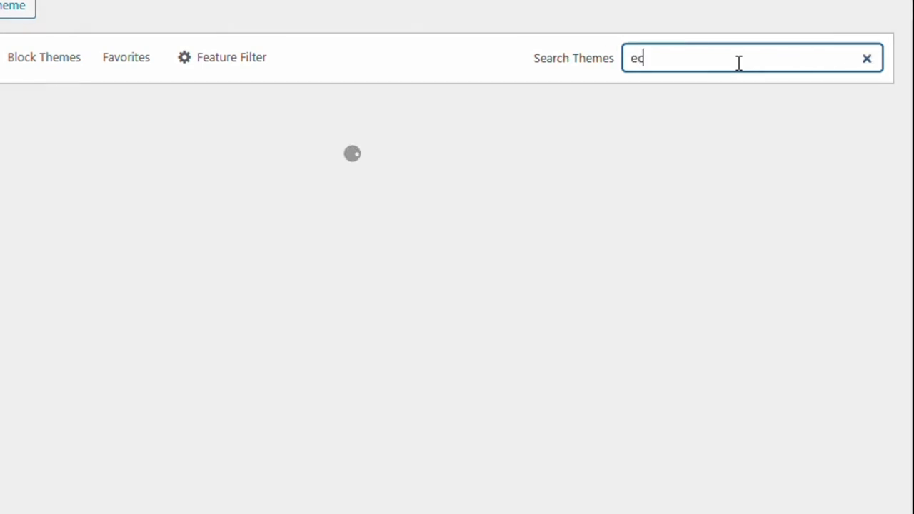
{"action": "type", "text": "erce"}
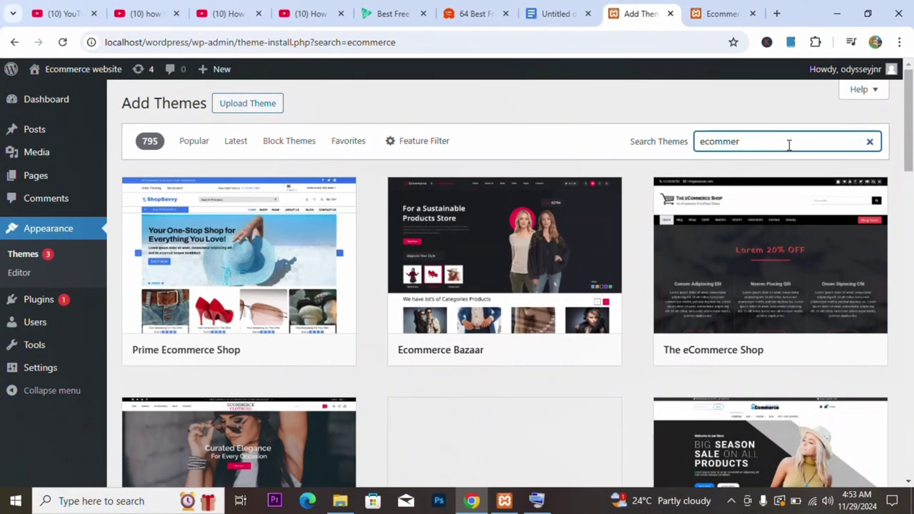
{"action": "key", "text": "BackSpace"}
{"action": "key", "text": "BackSpace"}
{"action": "key", "text": "BackSpace"}
{"action": "key", "text": "BackSpace"}
{"action": "key", "text": "BackSpace"}
{"action": "key", "text": "BackSpace"}
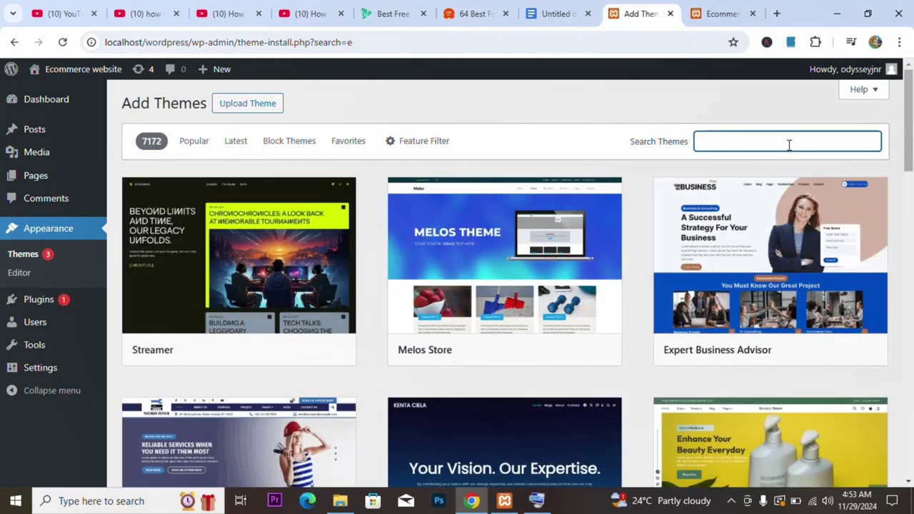
{"action": "type", "text": "church"}
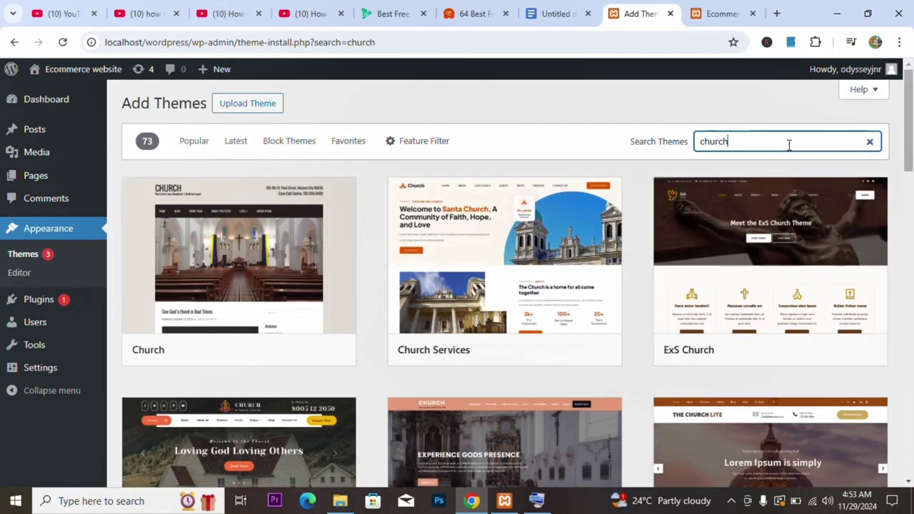
{"action": "scroll", "coordinate": [912, 188], "scroll_direction": "down", "scroll_amount": 3}
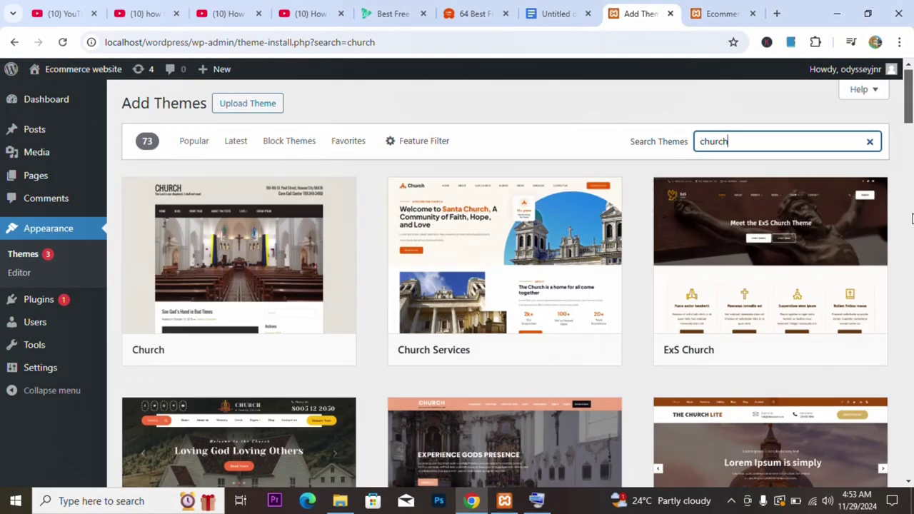
{"action": "scroll", "coordinate": [912, 307], "scroll_direction": "down", "scroll_amount": 3}
{"action": "scroll", "coordinate": [906, 214], "scroll_direction": "up", "scroll_amount": 8}
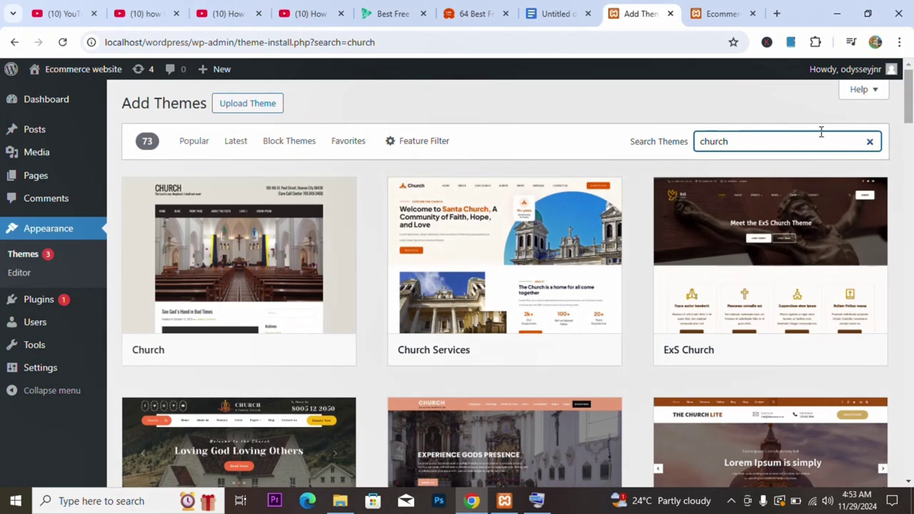
{"action": "left_click", "coordinate": [870, 143]}
{"action": "type", "text": "astra"}
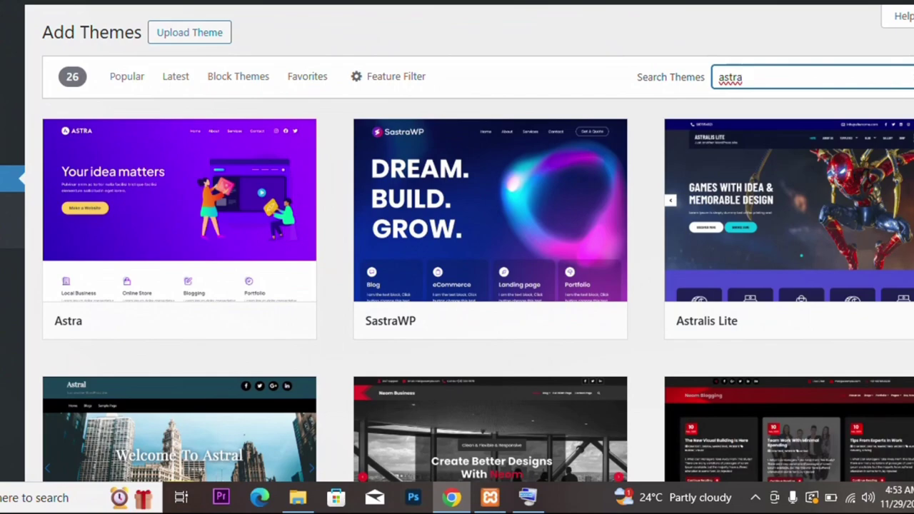
{"action": "scroll", "coordinate": [478, 243], "scroll_direction": "down", "scroll_amount": 10}
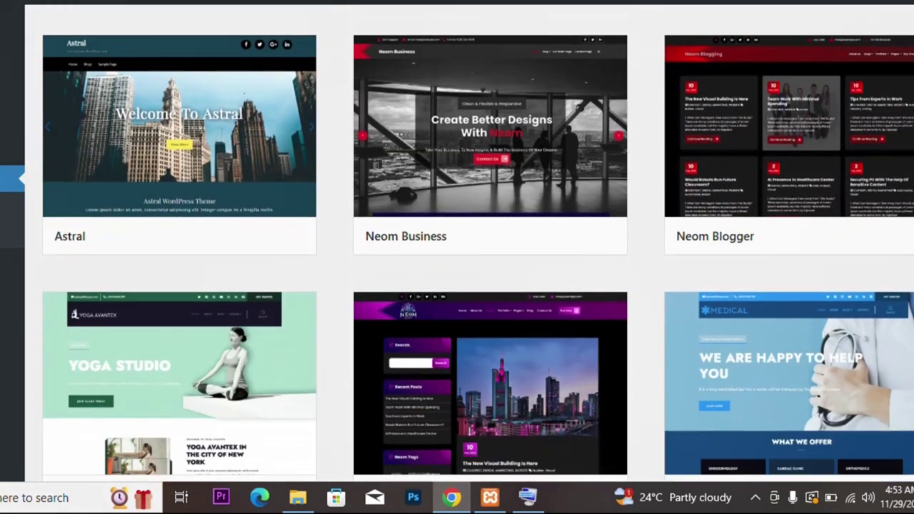
{"action": "scroll", "coordinate": [478, 243], "scroll_direction": "down", "scroll_amount": 5}
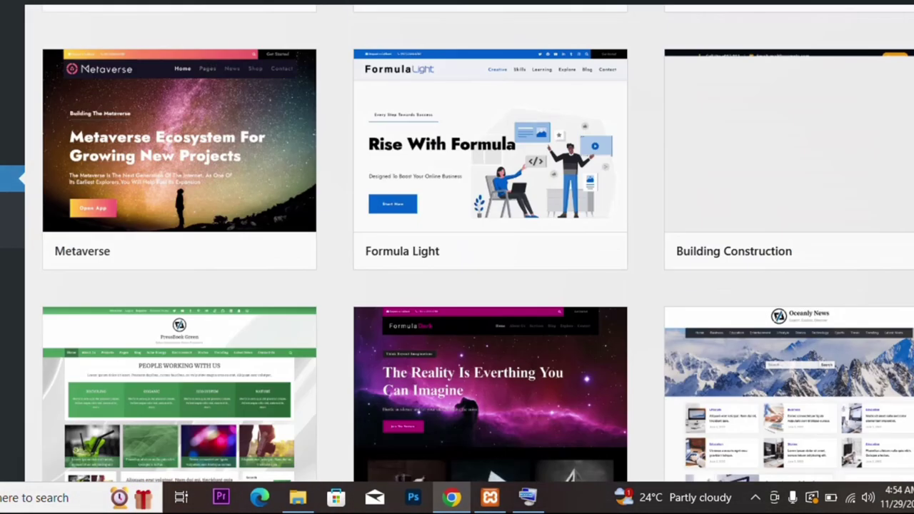
{"action": "scroll", "coordinate": [910, 153], "scroll_direction": "up", "scroll_amount": 12}
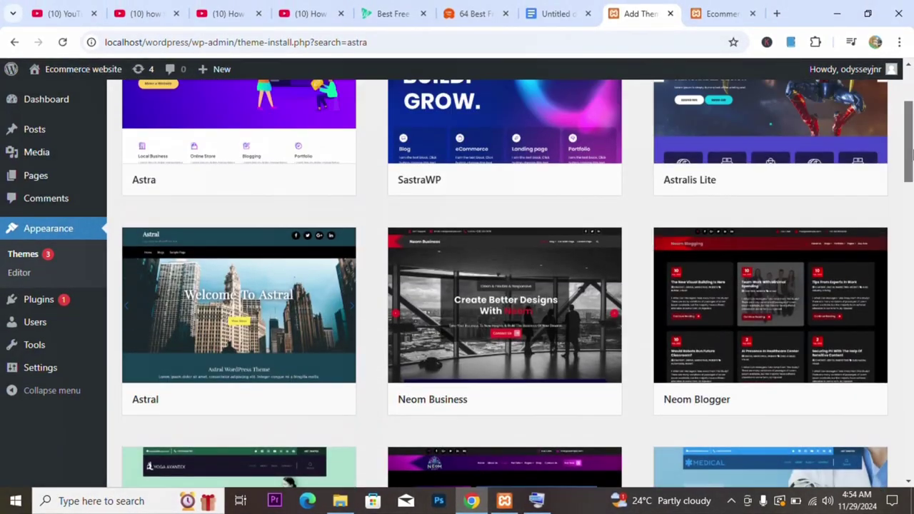
{"action": "left_click_drag", "start_coordinate": [911, 153], "coordinate": [911, 125]}
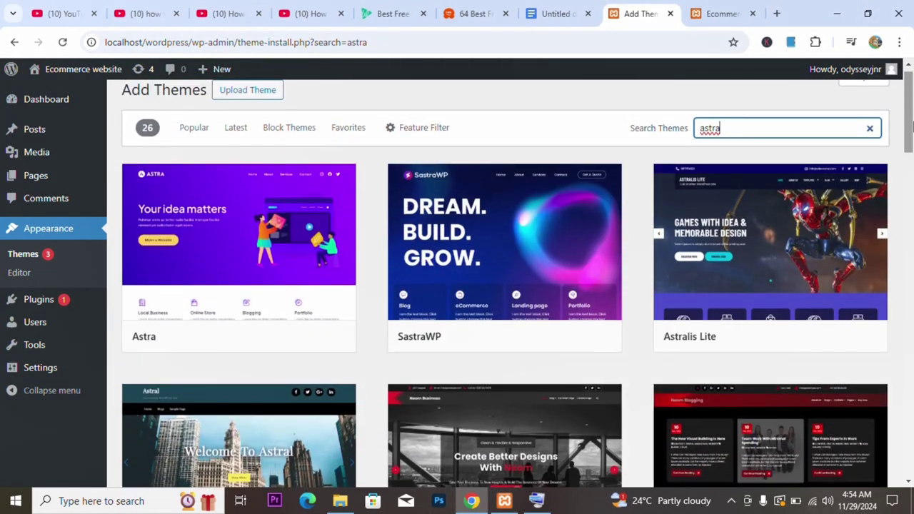
{"action": "mouse_move", "coordinate": [235, 285]}
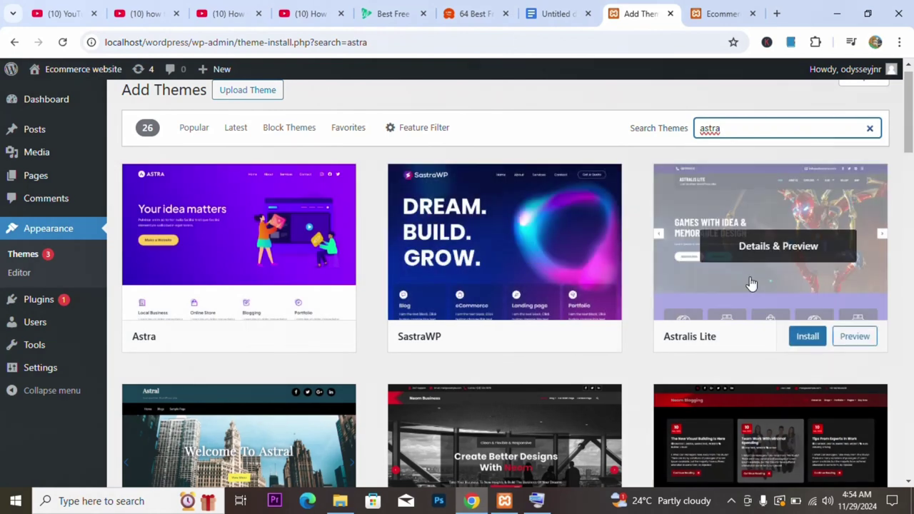
{"action": "mouse_move", "coordinate": [286, 300]}
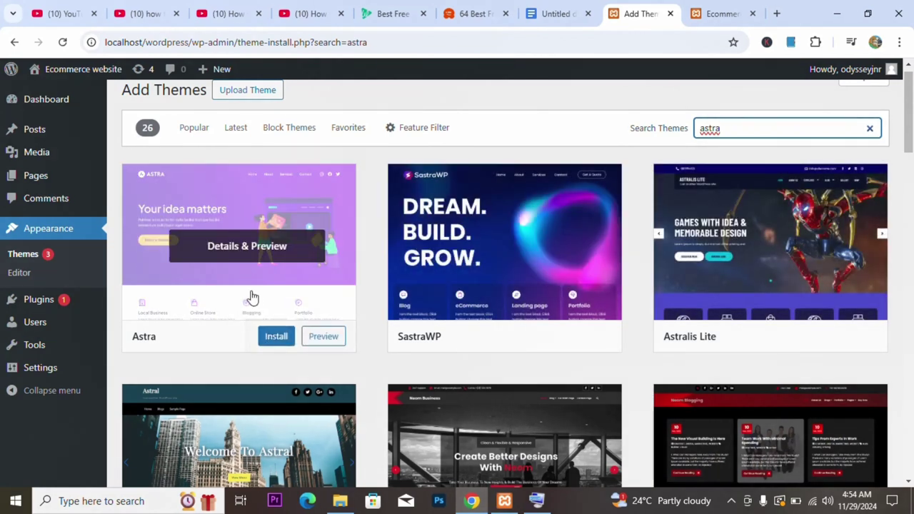
Open the Astra theme's details, install it, and activate it as the site theme.
{"action": "left_click", "coordinate": [235, 247]}
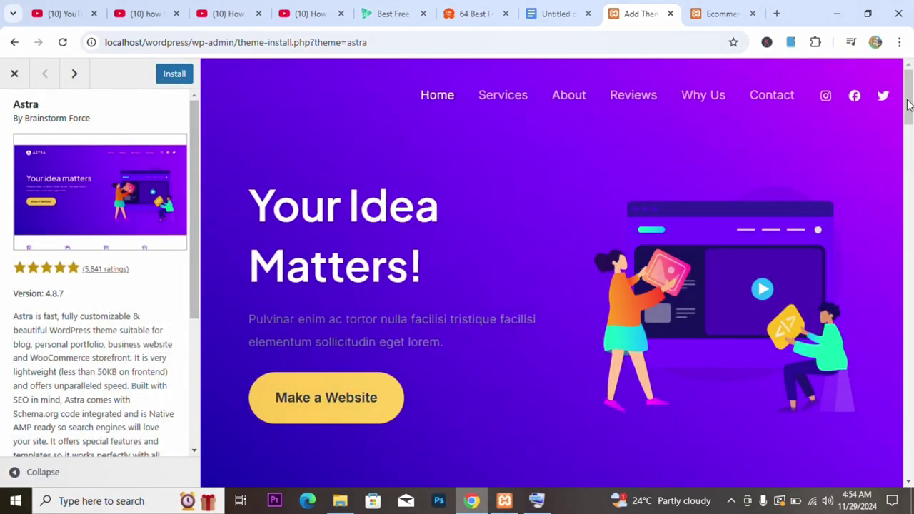
{"action": "left_click_drag", "start_coordinate": [907, 103], "coordinate": [911, 129]}
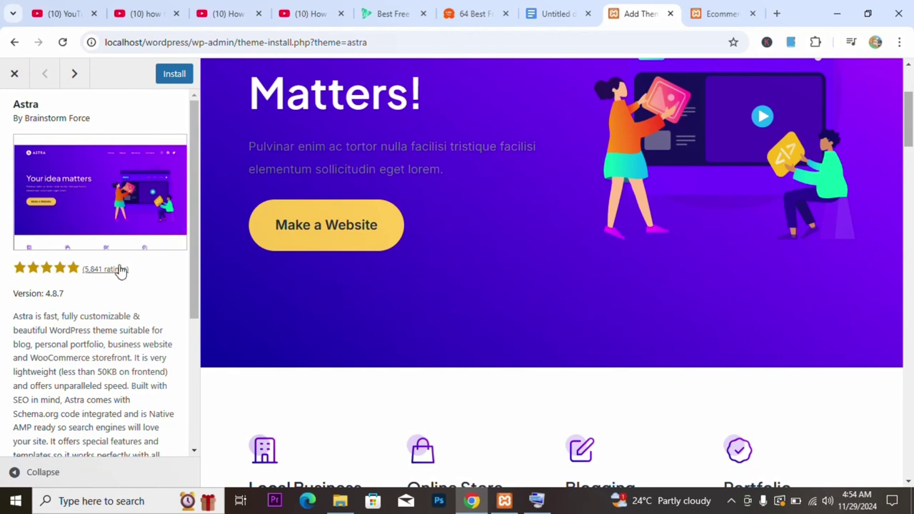
{"action": "scroll", "coordinate": [188, 392], "scroll_direction": "down", "scroll_amount": 3}
{"action": "scroll", "coordinate": [184, 322], "scroll_direction": "up", "scroll_amount": 3}
{"action": "scroll", "coordinate": [191, 239], "scroll_direction": "down", "scroll_amount": 1}
{"action": "scroll", "coordinate": [193, 250], "scroll_direction": "up", "scroll_amount": 1}
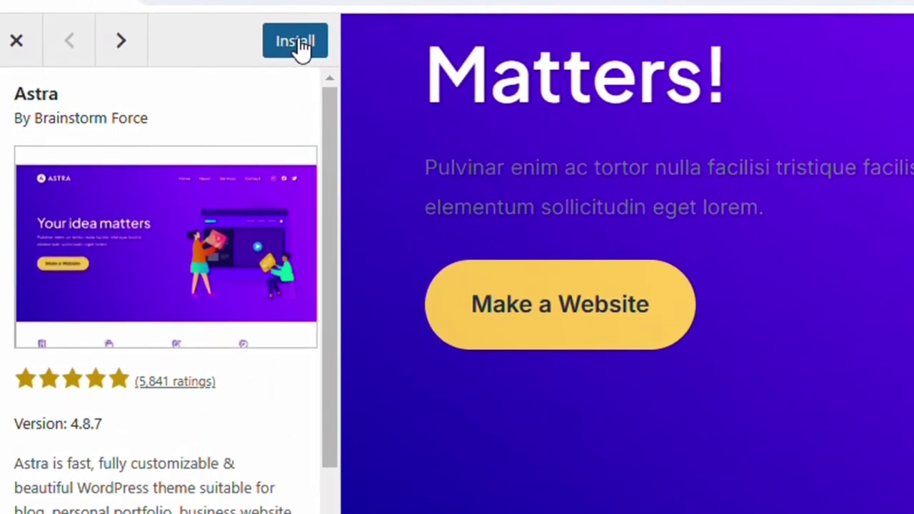
{"action": "left_click", "coordinate": [172, 77]}
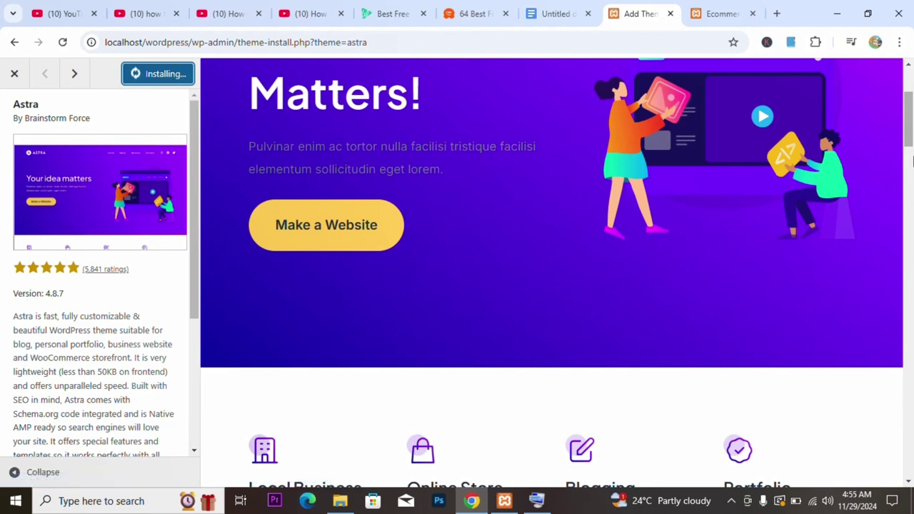
{"action": "left_click_drag", "start_coordinate": [910, 124], "coordinate": [910, 105]}
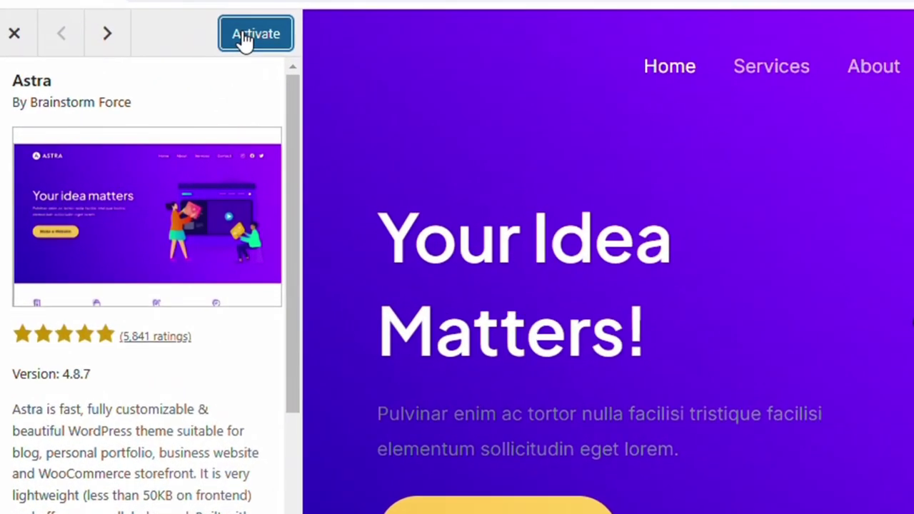
{"action": "left_click", "coordinate": [250, 33]}
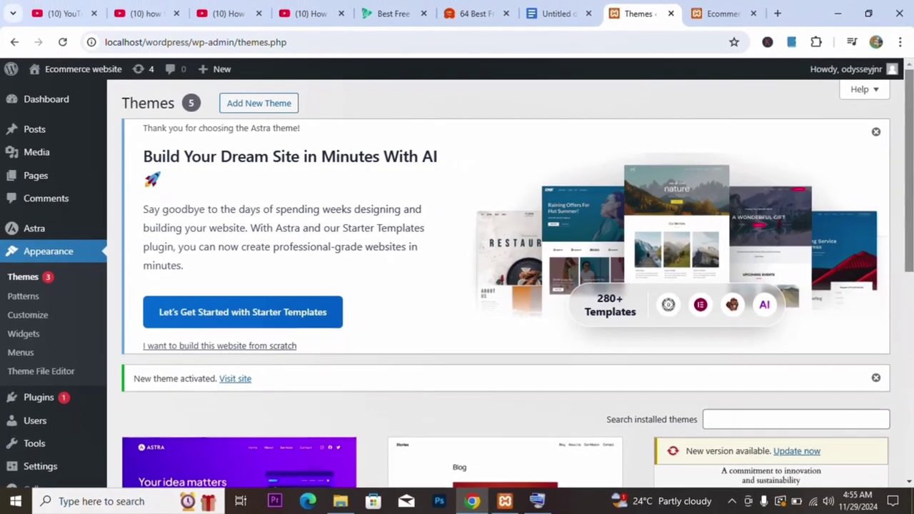
Reload the Ecommerce website front page so it displays in the Astra theme.
{"action": "scroll", "coordinate": [500, 286], "scroll_direction": "down", "scroll_amount": 5}
{"action": "scroll", "coordinate": [912, 328], "scroll_direction": "up", "scroll_amount": 3}
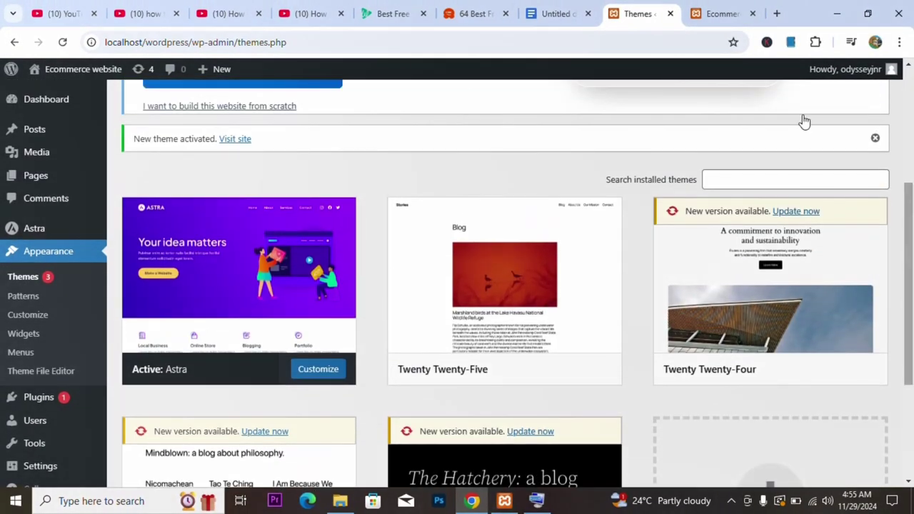
{"action": "left_click", "coordinate": [718, 14]}
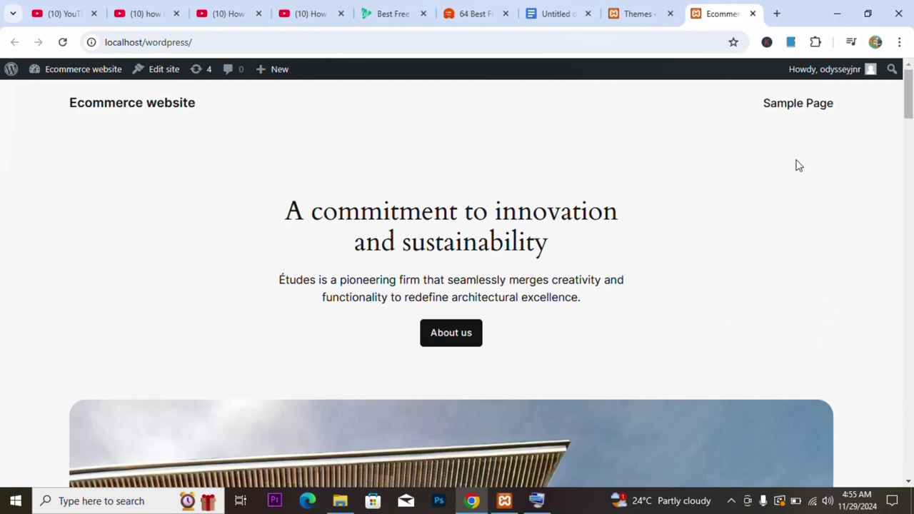
{"action": "scroll", "coordinate": [912, 332], "scroll_direction": "down", "scroll_amount": 15}
{"action": "left_click_drag", "start_coordinate": [908, 272], "coordinate": [908, 85]}
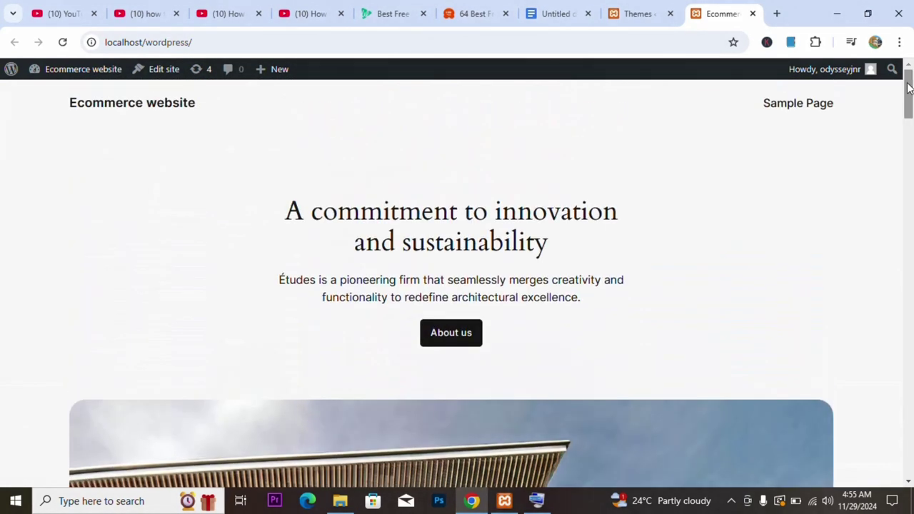
{"action": "left_click", "coordinate": [63, 43]}
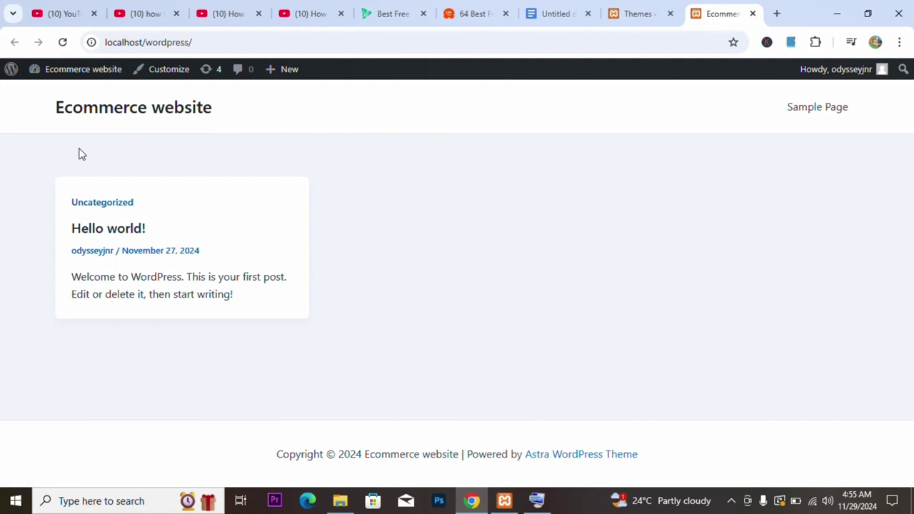
Return to the installed Themes page and scroll through the themes.
{"action": "left_click", "coordinate": [621, 11]}
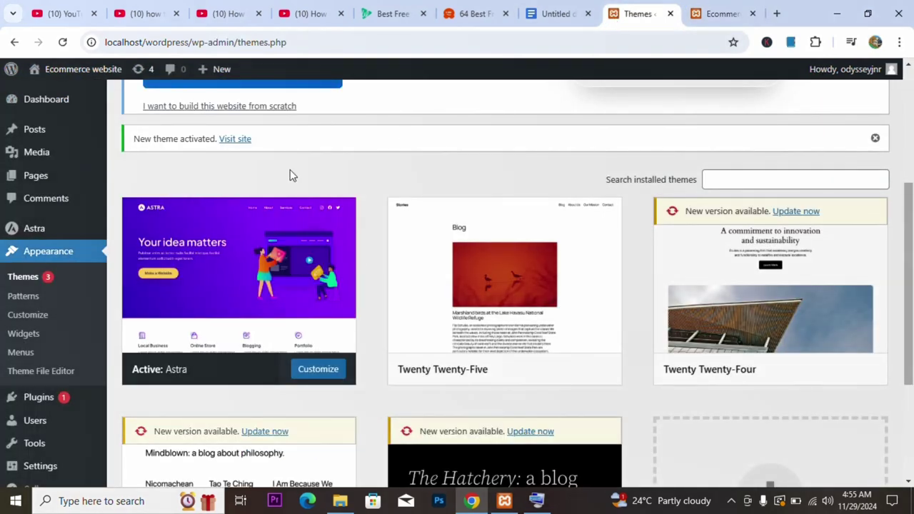
{"action": "left_click_drag", "start_coordinate": [909, 218], "coordinate": [910, 311]}
{"action": "scroll", "coordinate": [911, 307], "scroll_direction": "up", "scroll_amount": 2}
{"action": "scroll", "coordinate": [785, 272], "scroll_direction": "down", "scroll_amount": 1}
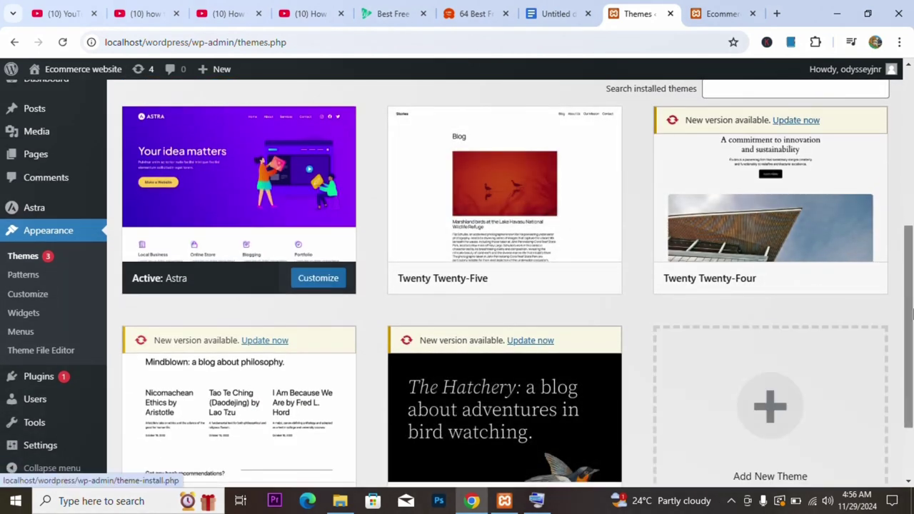
{"action": "scroll", "coordinate": [707, 357], "scroll_direction": "up", "scroll_amount": 5}
Give outline item 2 'INSTALLING THEME FILE' a light grey highlight, then return to WordPress.
{"action": "left_click", "coordinate": [560, 13]}
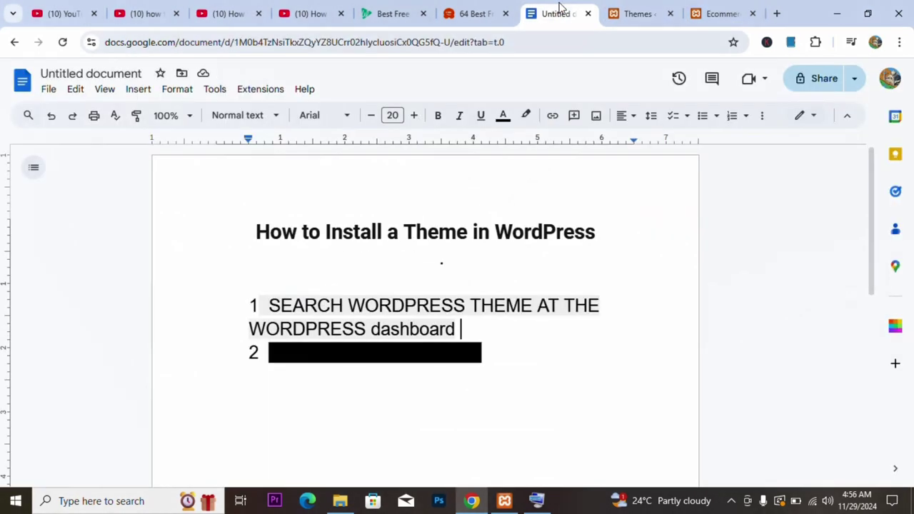
{"action": "left_click_drag", "start_coordinate": [487, 357], "coordinate": [269, 346]}
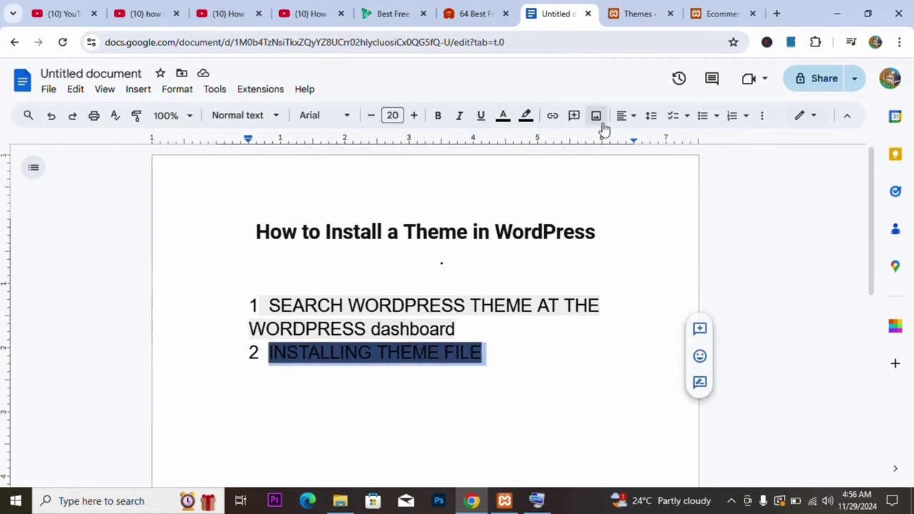
{"action": "left_click", "coordinate": [525, 116]}
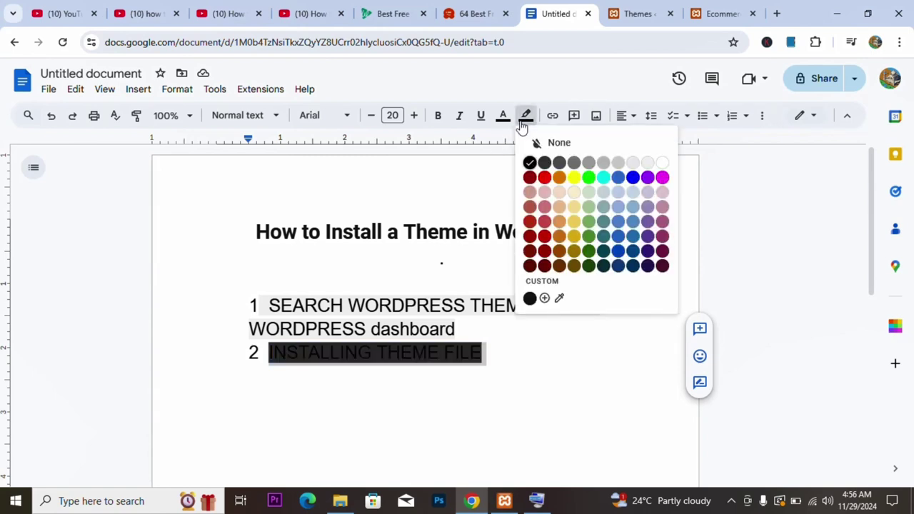
{"action": "left_click", "coordinate": [650, 164]}
{"action": "left_click", "coordinate": [547, 335]}
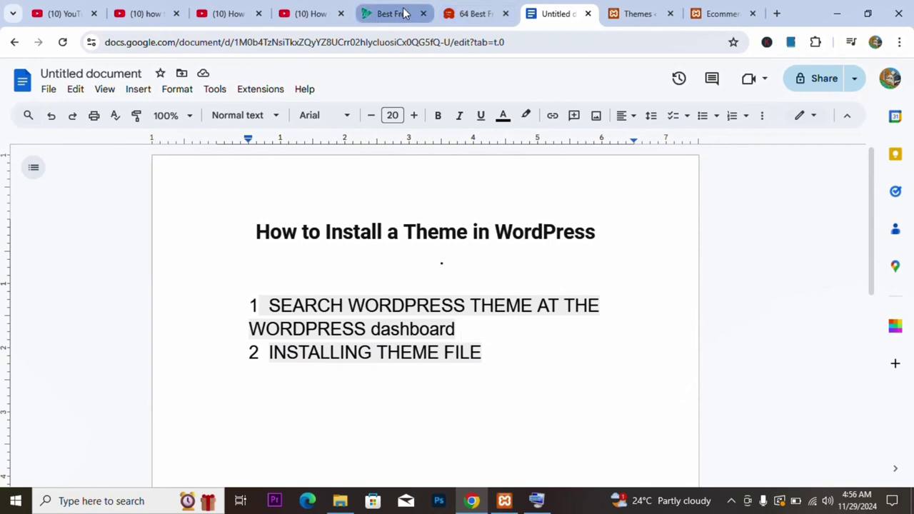
{"action": "left_click", "coordinate": [712, 10]}
In a new browser tab, go to wordpress.org and open its Plugins directory.
{"action": "left_click", "coordinate": [646, 15]}
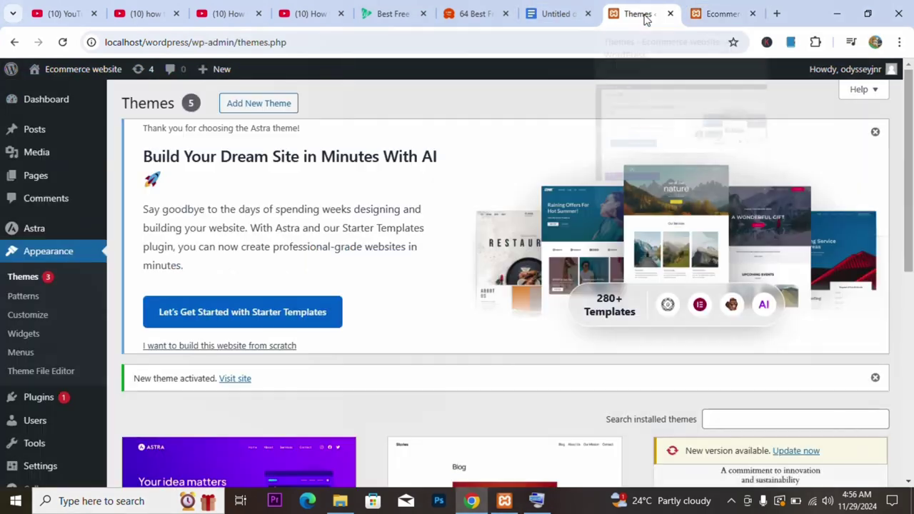
{"action": "mouse_move", "coordinate": [16, 131]}
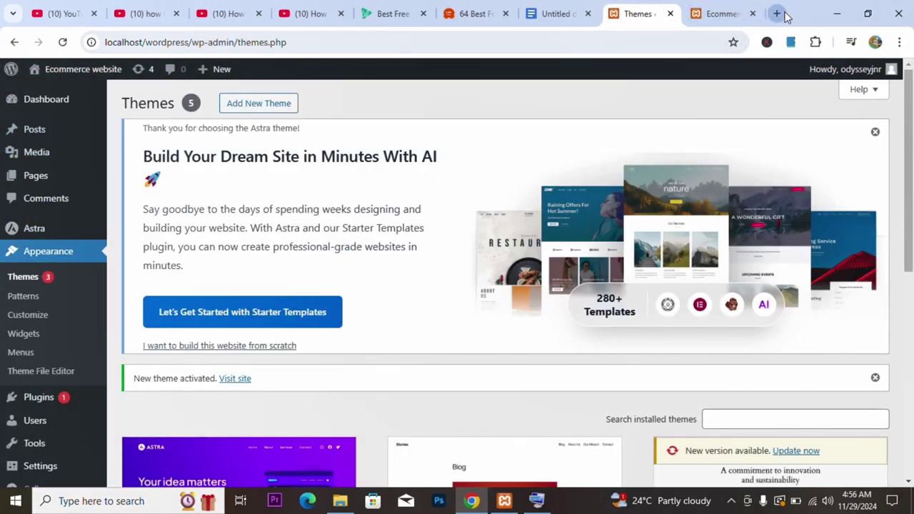
{"action": "left_click", "coordinate": [777, 14]}
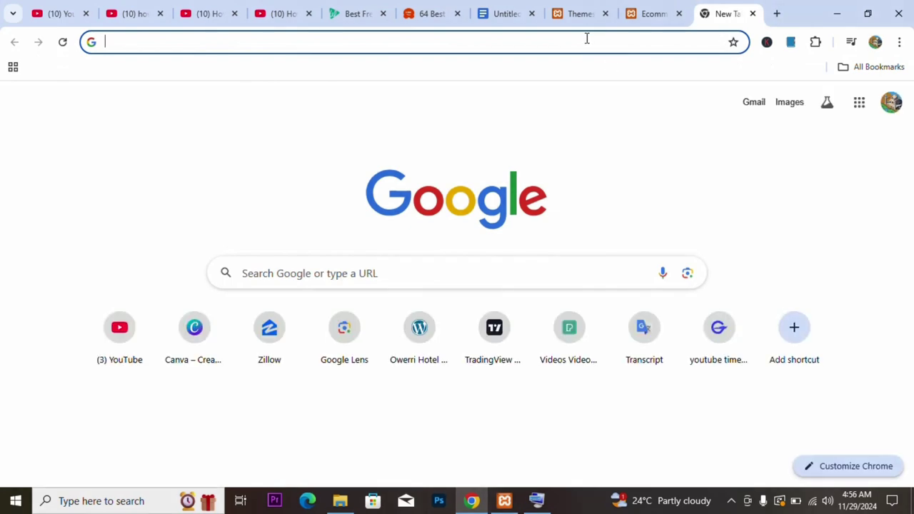
{"action": "type", "text": "wordpress.org"}
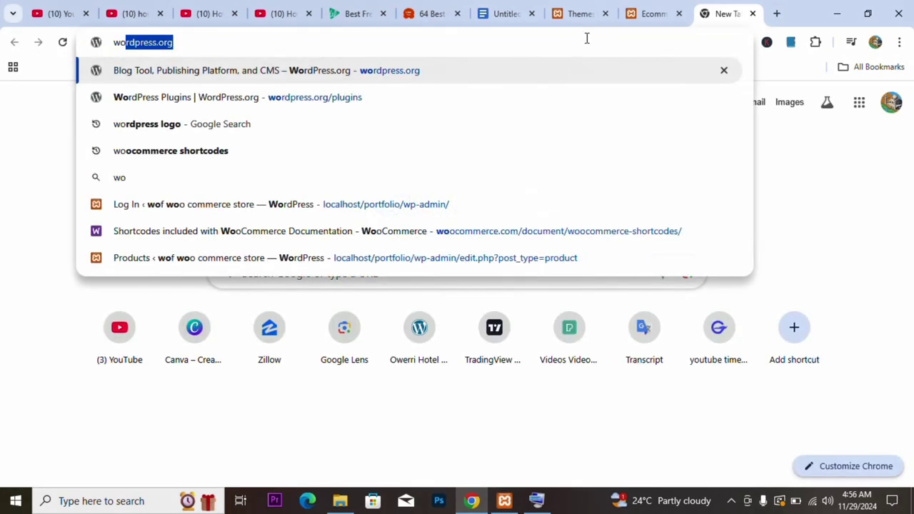
{"action": "key", "text": "Right"}
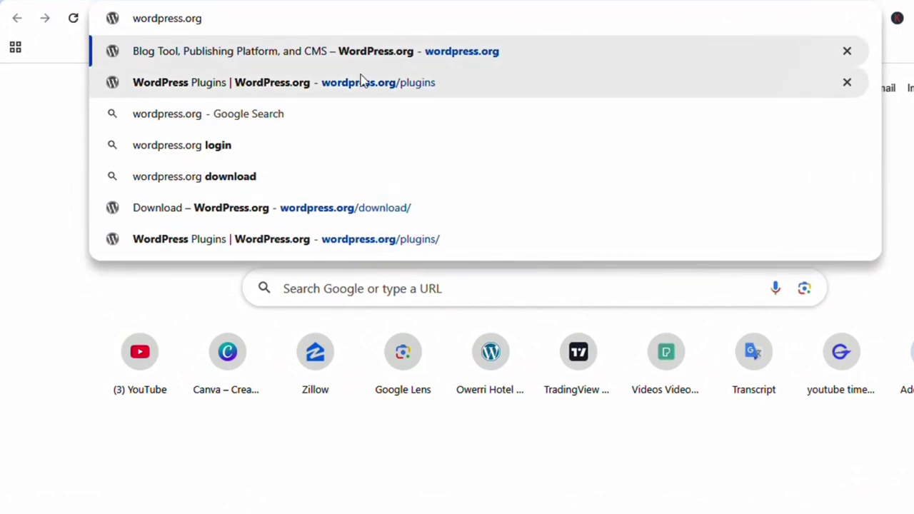
{"action": "left_click", "coordinate": [424, 240]}
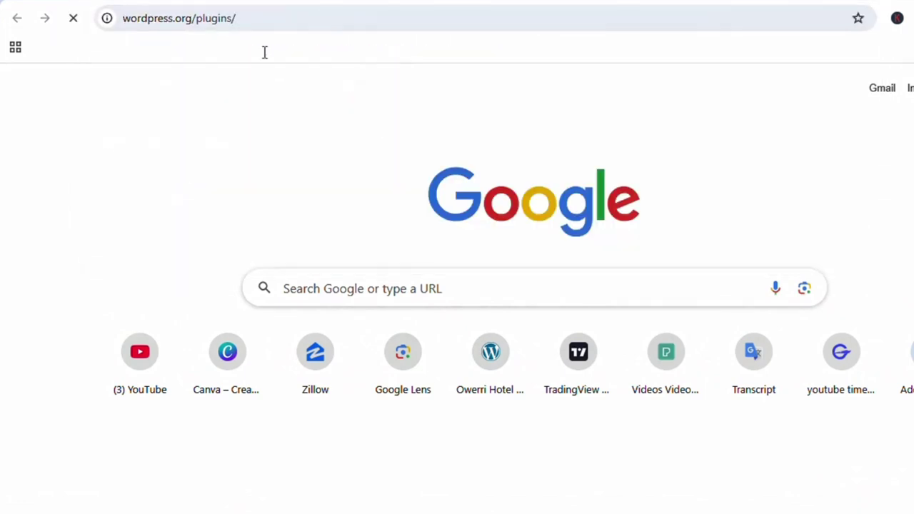
Change the address to wordpress.org/themes/ to open the free themes directory.
{"action": "left_click", "coordinate": [230, 18]}
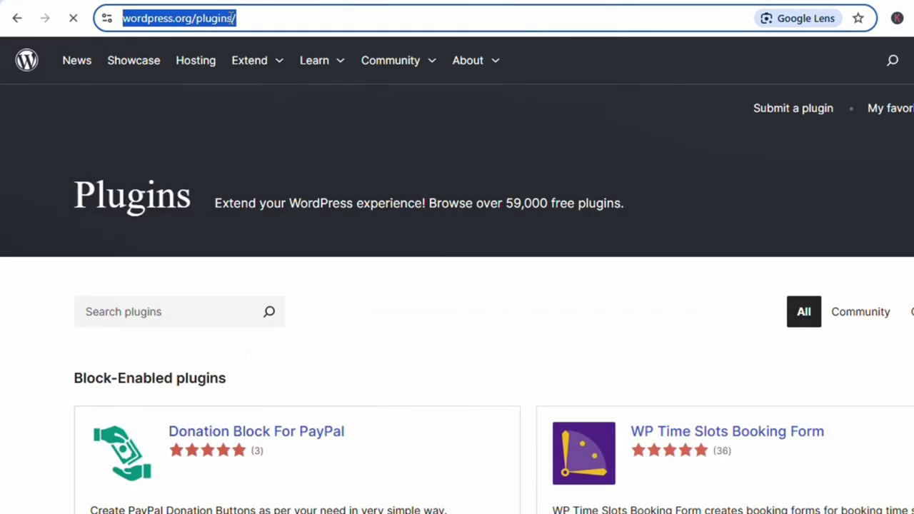
{"action": "left_click", "coordinate": [236, 18]}
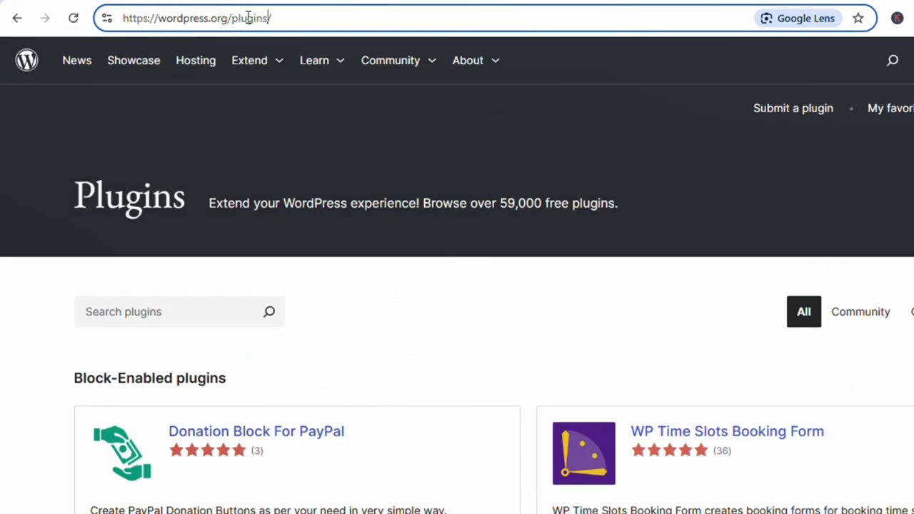
{"action": "key", "text": "BackSpace"}
{"action": "key", "text": "BackSpace"}
{"action": "key", "text": "BackSpace"}
{"action": "key", "text": "BackSpace"}
{"action": "key", "text": "BackSpace"}
{"action": "key", "text": "BackSpace"}
{"action": "key", "text": "BackSpace"}
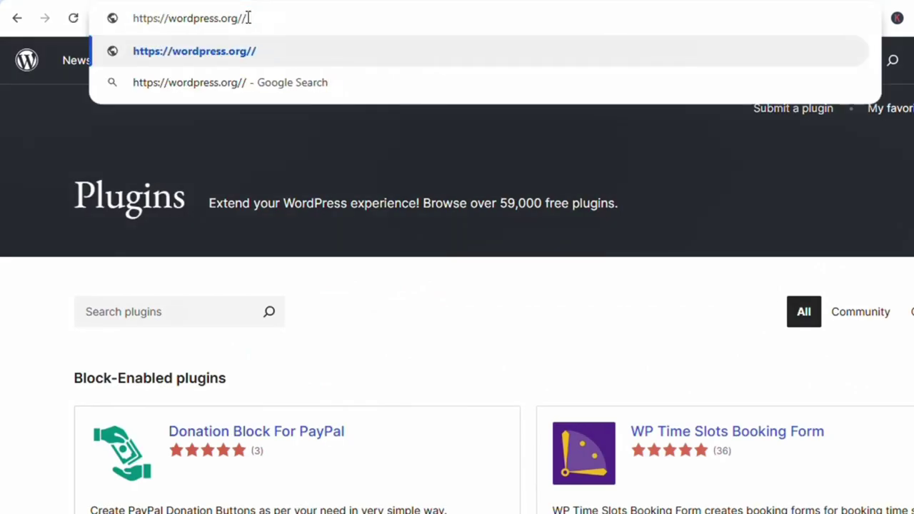
{"action": "type", "text": "themes"}
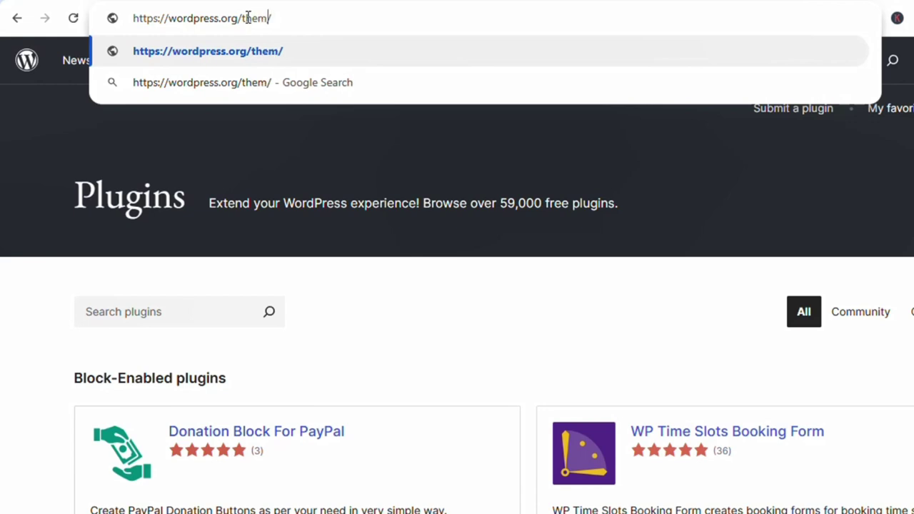
{"action": "key", "text": "Return"}
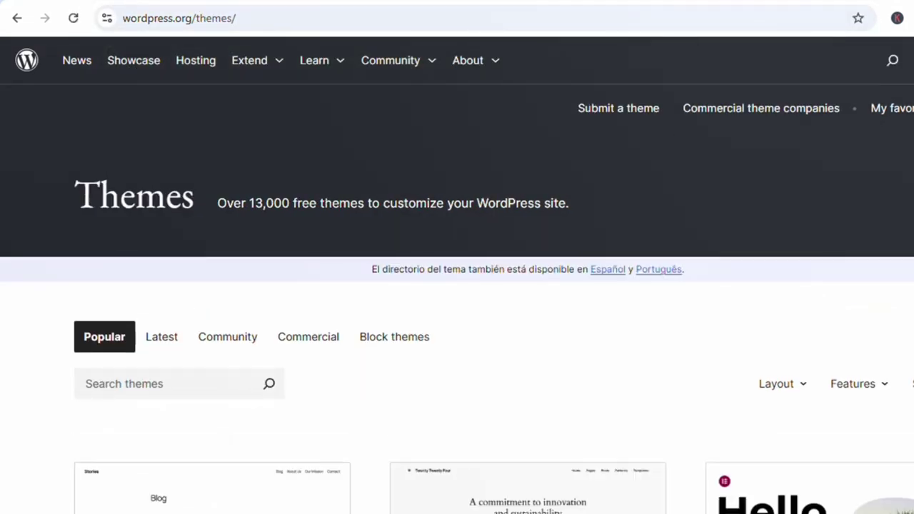
Find Extendable on page 2 of the themes directory, download its 2.0.14 zip, then open a new tab.
{"action": "scroll", "coordinate": [912, 170], "scroll_direction": "down", "scroll_amount": 5}
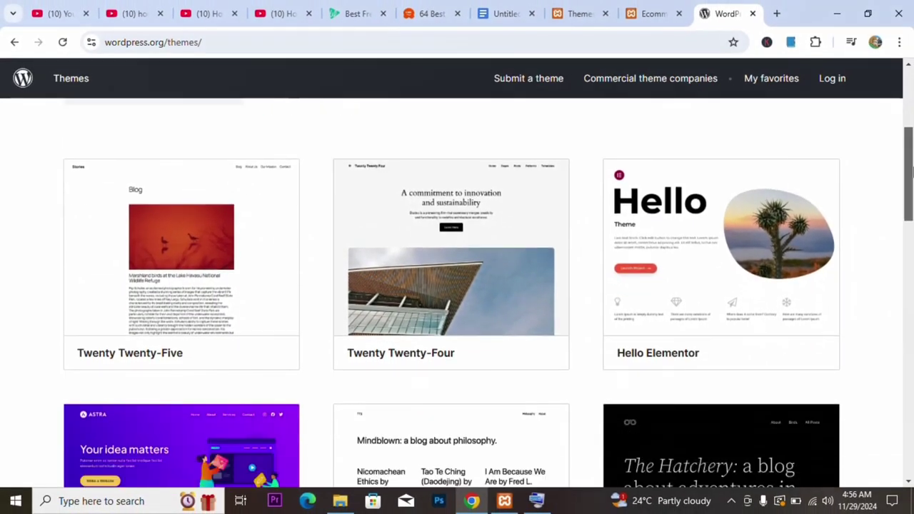
{"action": "left_click_drag", "start_coordinate": [911, 170], "coordinate": [912, 363]}
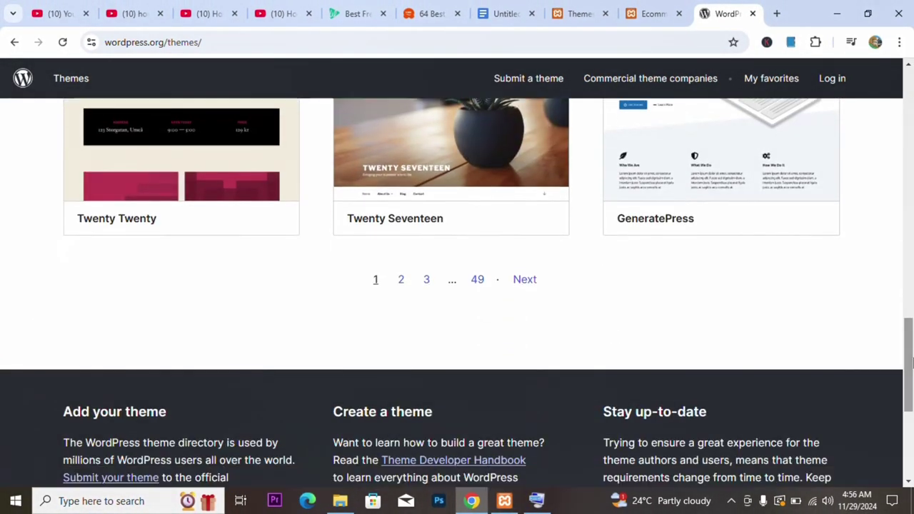
{"action": "left_click", "coordinate": [521, 281]}
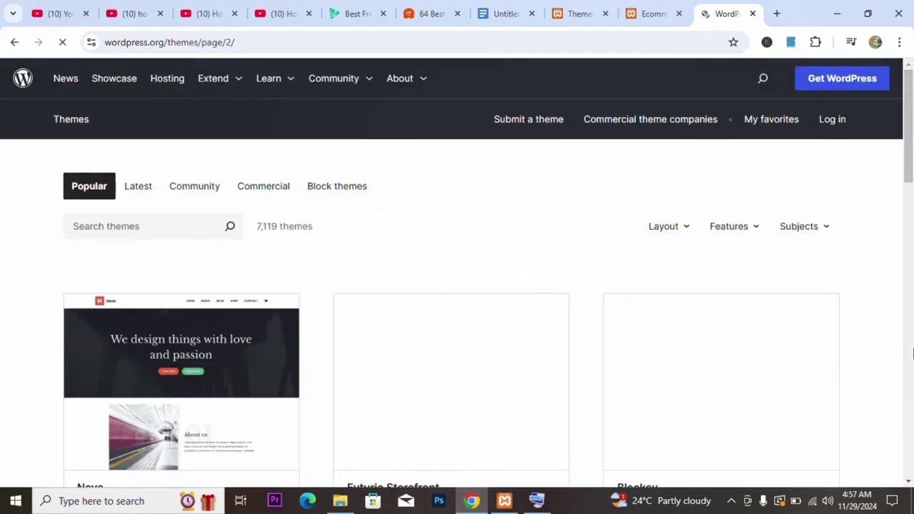
{"action": "left_click_drag", "start_coordinate": [911, 171], "coordinate": [912, 236]}
{"action": "left_click", "coordinate": [684, 305]}
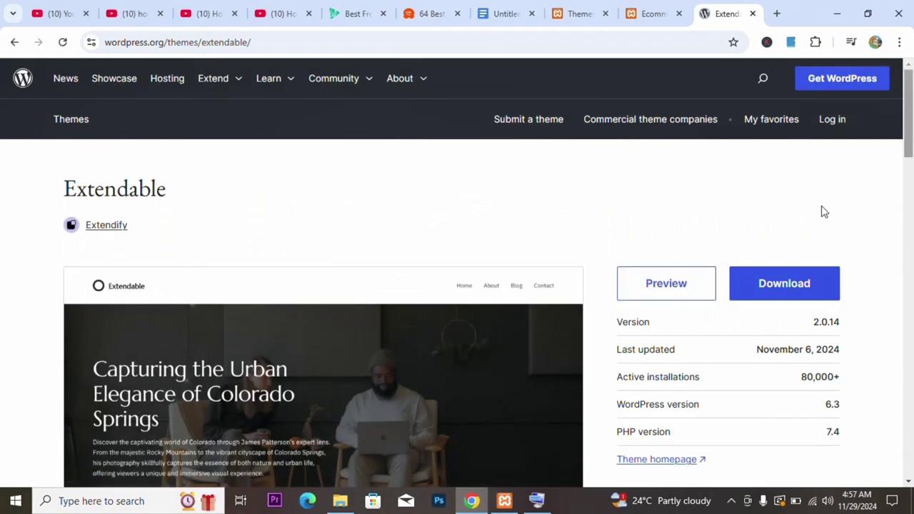
{"action": "left_click", "coordinate": [804, 285]}
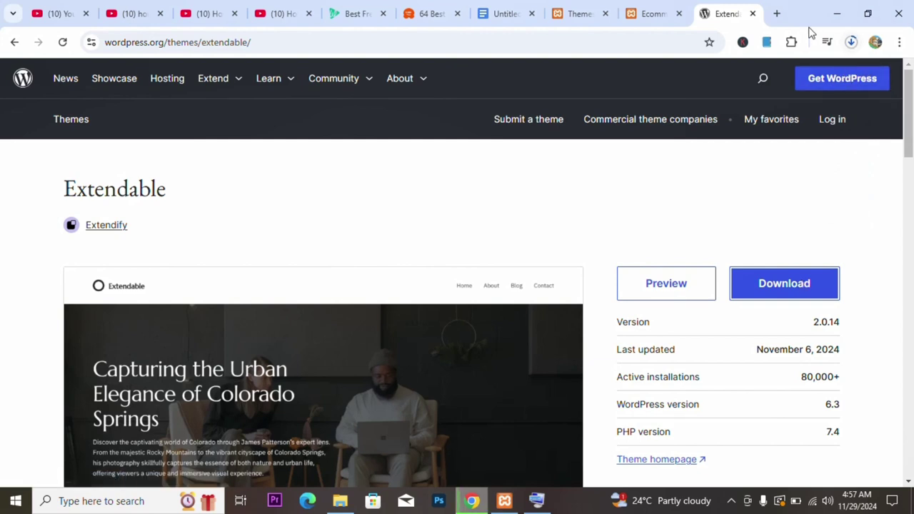
{"action": "left_click", "coordinate": [776, 13]}
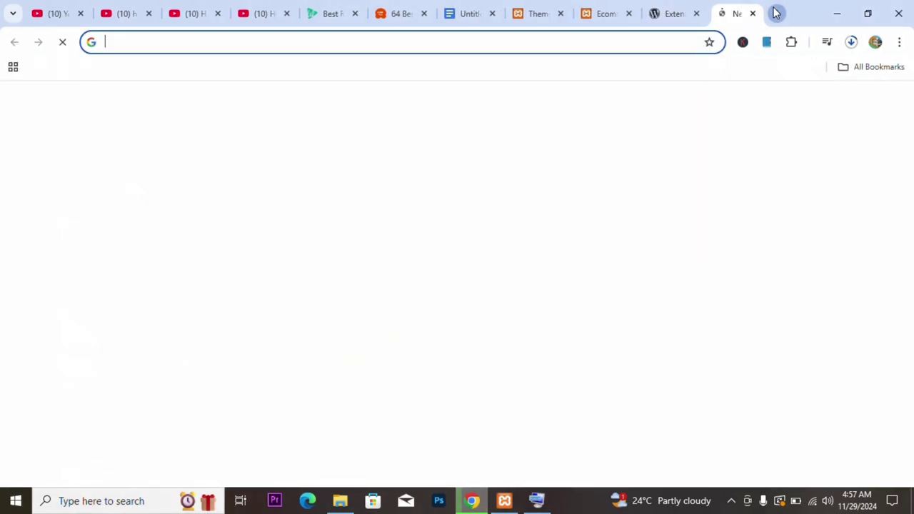
Search Google for 'blog wordpress theme'.
{"action": "left_click", "coordinate": [592, 45]}
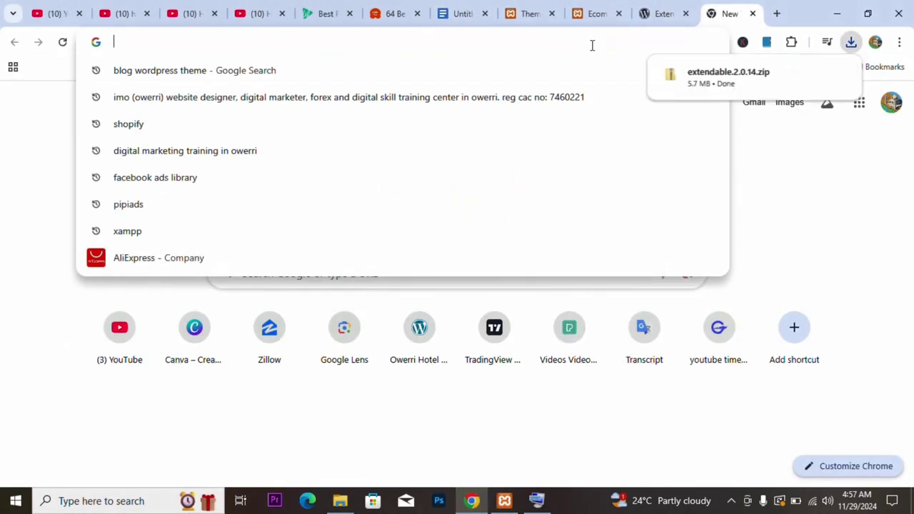
{"action": "type", "text": "blog"}
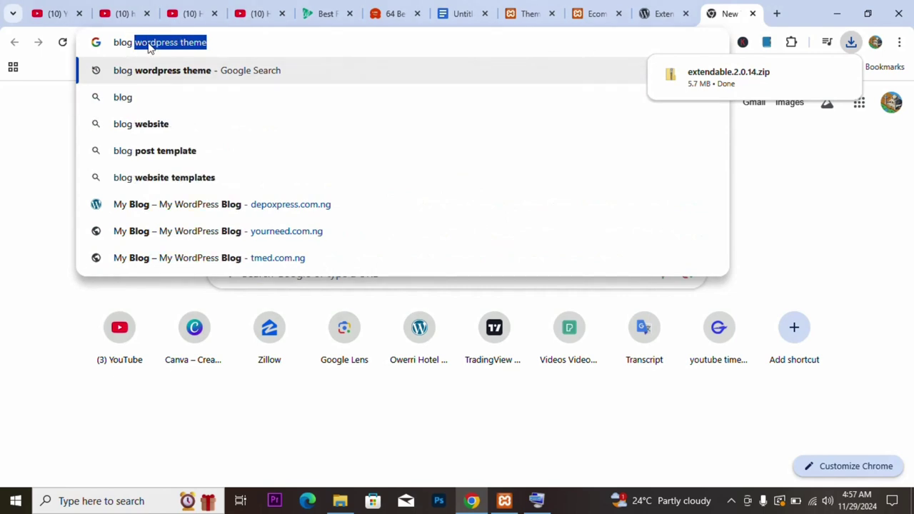
{"action": "left_click", "coordinate": [221, 41]}
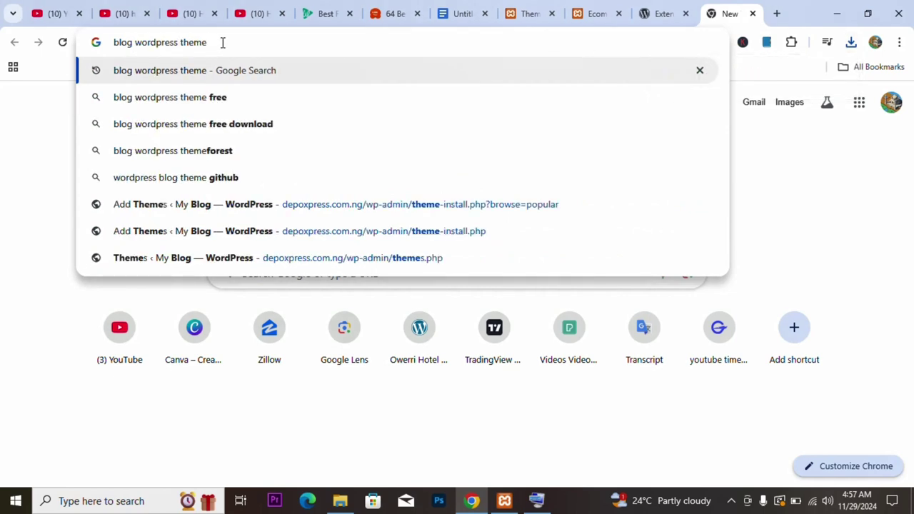
{"action": "key", "text": "Return"}
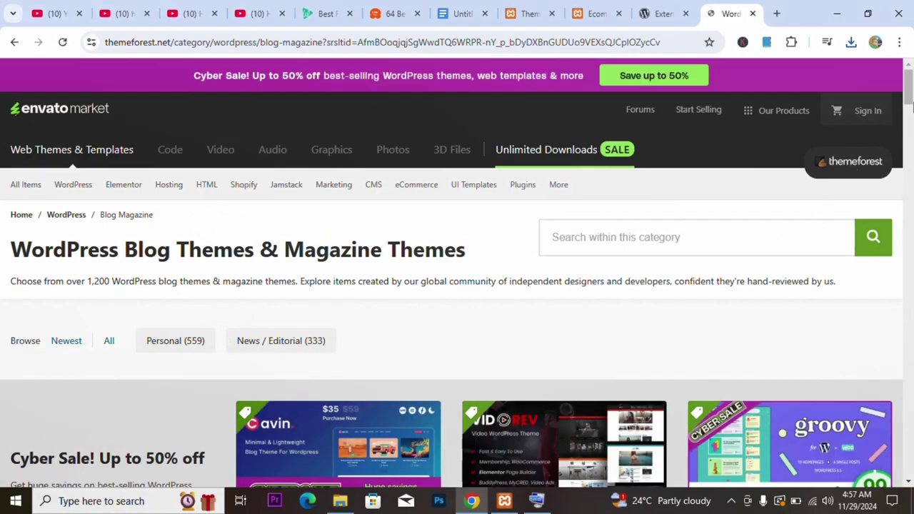
After checking the ThemeForest result, open WPBeginner's '64 Best Free WordPress Blog Themes' article.
{"action": "mouse_move", "coordinate": [909, 93]}
{"action": "left_mouse_down"}
{"action": "mouse_move", "coordinate": [911, 144]}
{"action": "mouse_move", "coordinate": [910, 85]}
{"action": "mouse_move", "coordinate": [911, 160]}
{"action": "mouse_move", "coordinate": [910, 84]}
{"action": "mouse_move", "coordinate": [675, 39]}
{"action": "mouse_move", "coordinate": [416, 118]}
{"action": "left_mouse_up"}
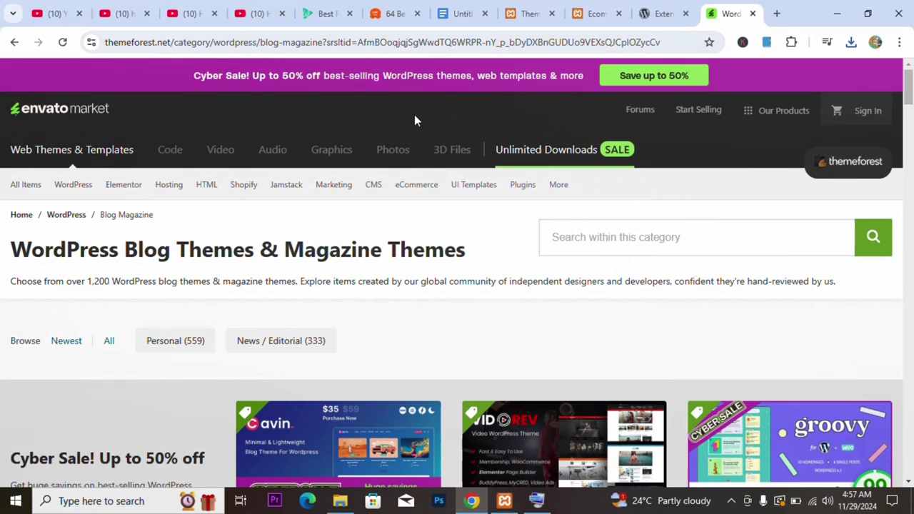
{"action": "left_click", "coordinate": [14, 42]}
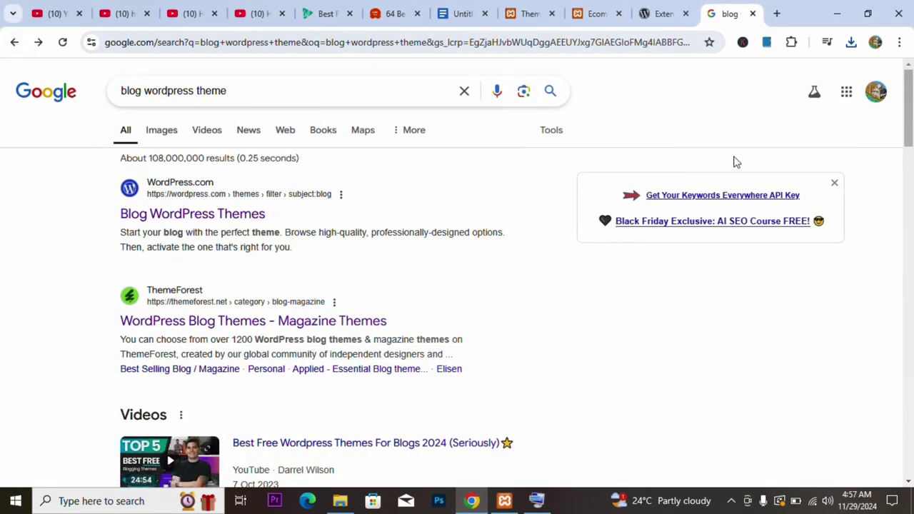
{"action": "left_click_drag", "start_coordinate": [909, 132], "coordinate": [912, 320]}
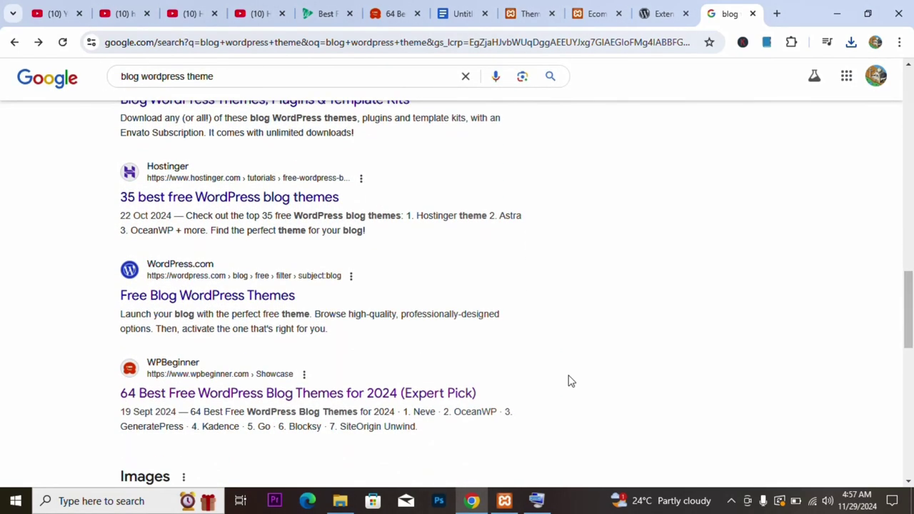
{"action": "left_click", "coordinate": [461, 398]}
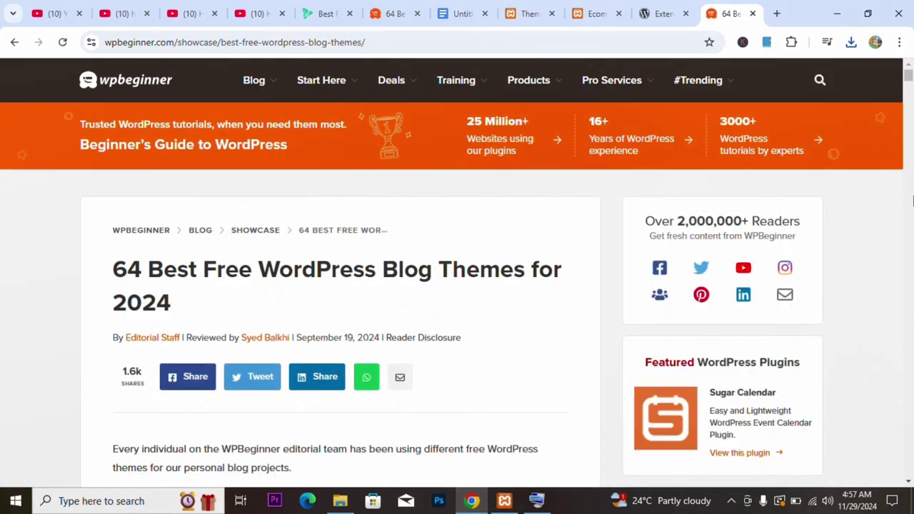
{"action": "scroll", "coordinate": [908, 85], "scroll_direction": "down", "scroll_amount": 10}
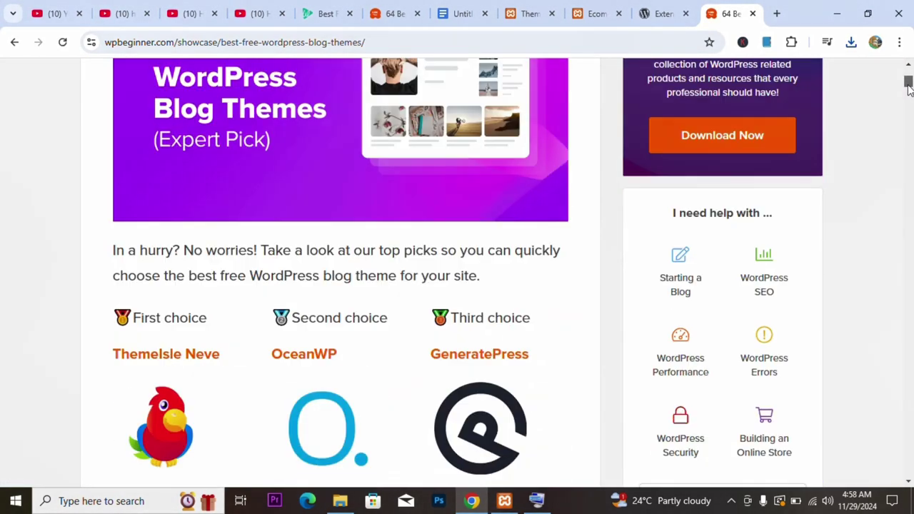
{"action": "scroll", "coordinate": [909, 84], "scroll_direction": "down", "scroll_amount": 3}
Confirm extendable.2.0.14.zip finished downloading, then return to the local Ecommerce website tab.
{"action": "left_click", "coordinate": [658, 9]}
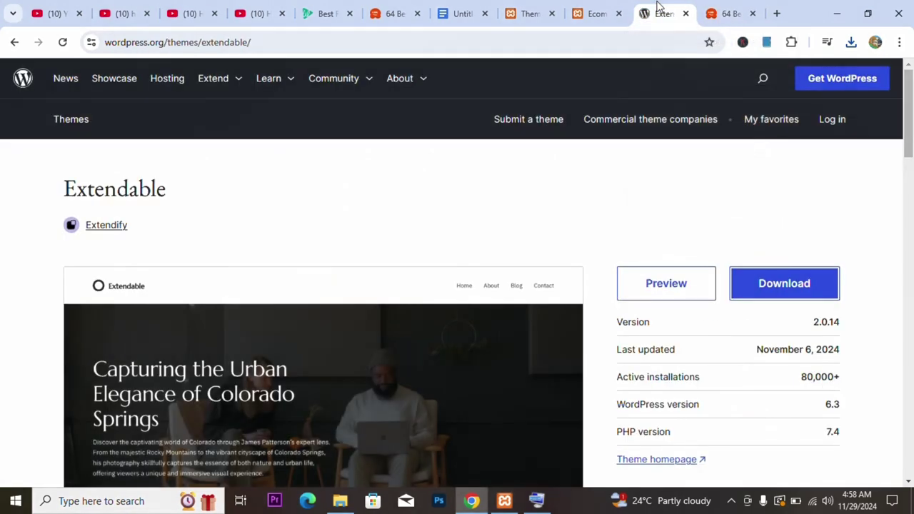
{"action": "left_click", "coordinate": [851, 42]}
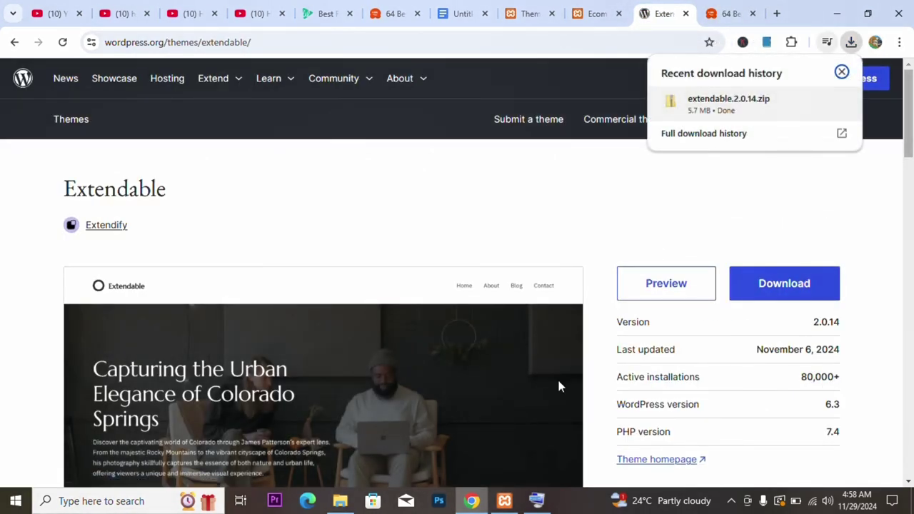
{"action": "left_click", "coordinate": [340, 502]}
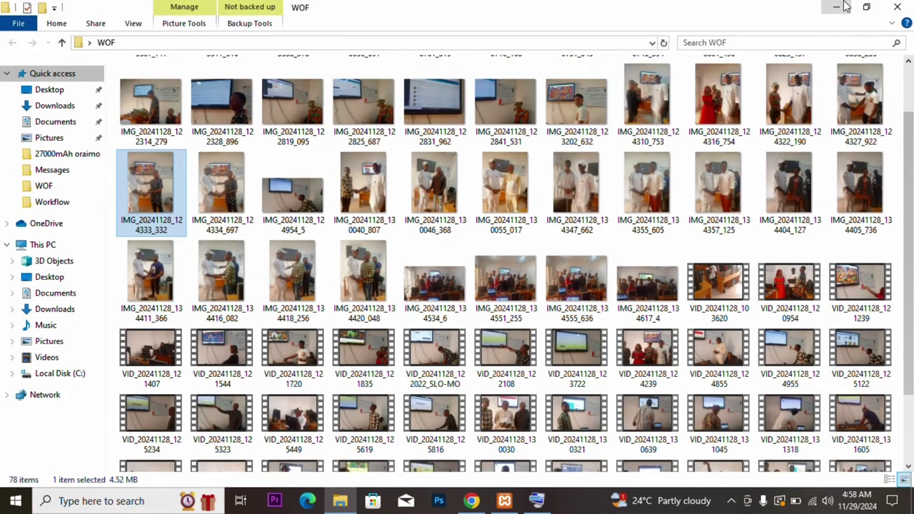
{"action": "left_click", "coordinate": [897, 8]}
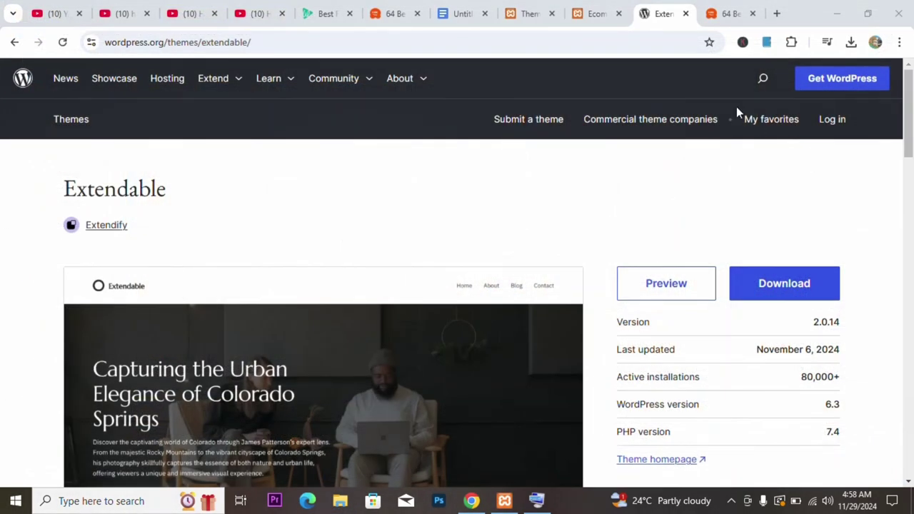
{"action": "left_click", "coordinate": [594, 16]}
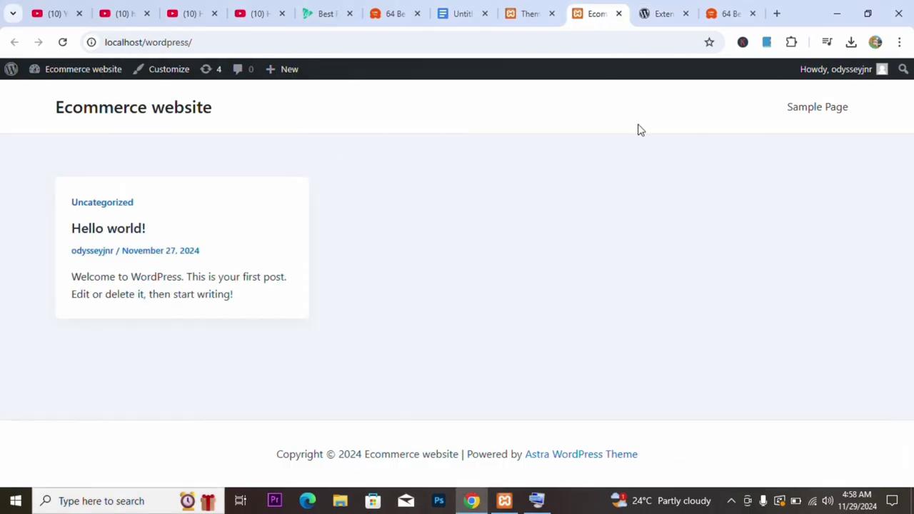
In the admin tab, go to Appearance > Themes > Add New Theme and browse the popular themes.
{"action": "left_click", "coordinate": [527, 14]}
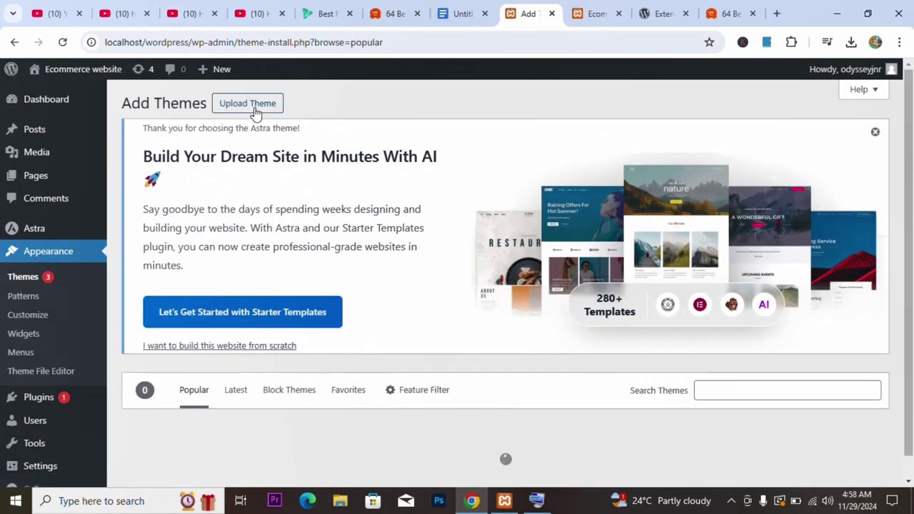
{"action": "mouse_move", "coordinate": [38, 108]}
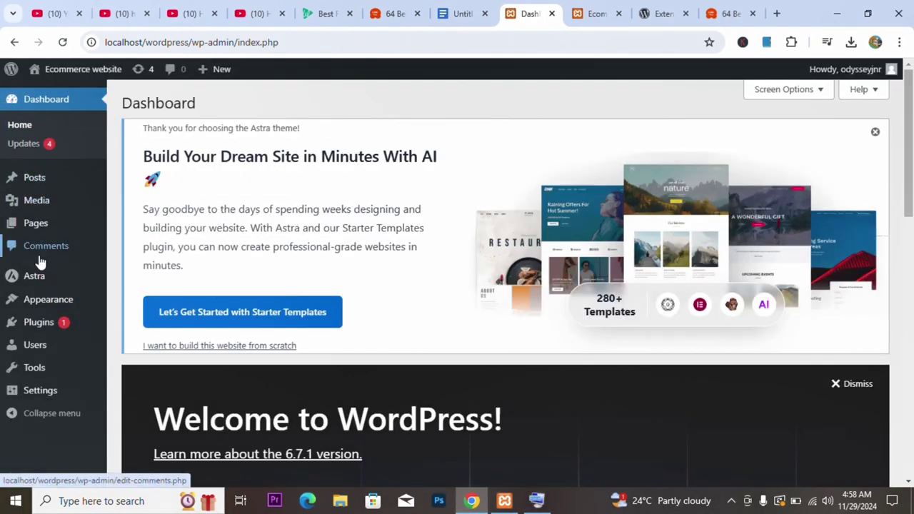
{"action": "mouse_move", "coordinate": [44, 303]}
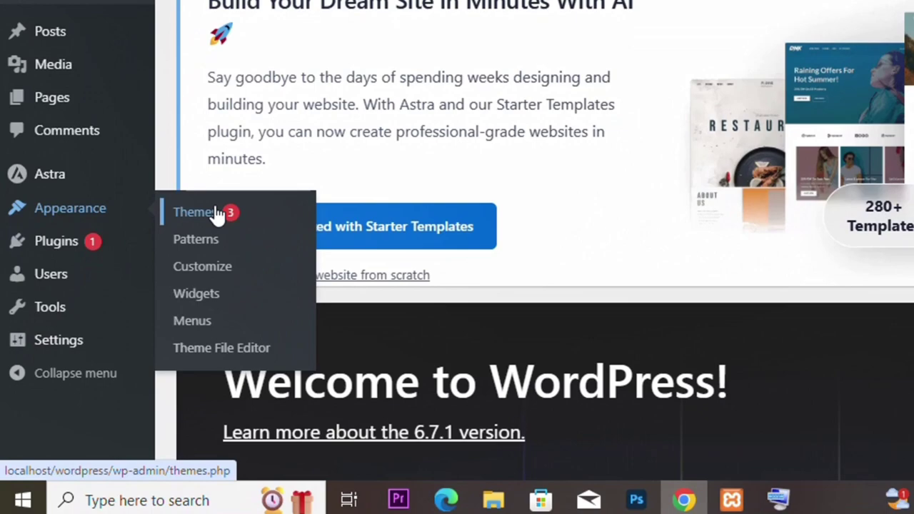
{"action": "left_click", "coordinate": [194, 212]}
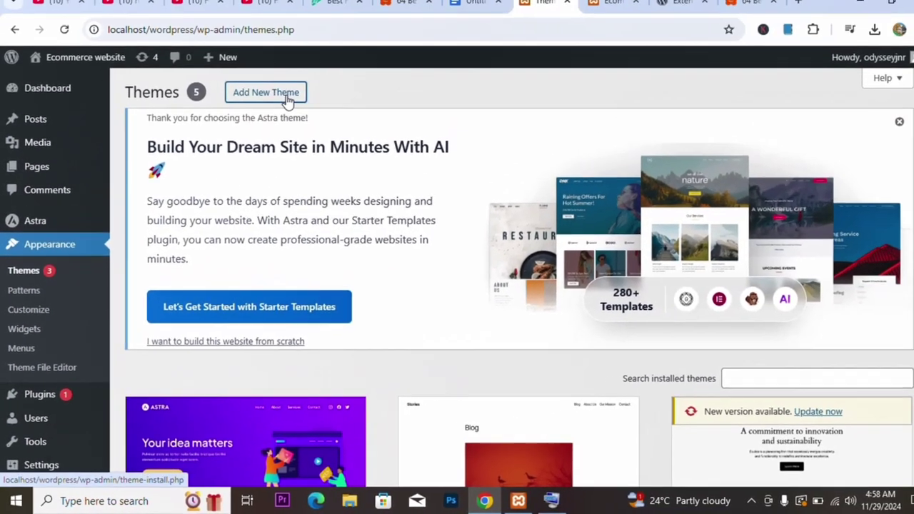
{"action": "left_click", "coordinate": [286, 99]}
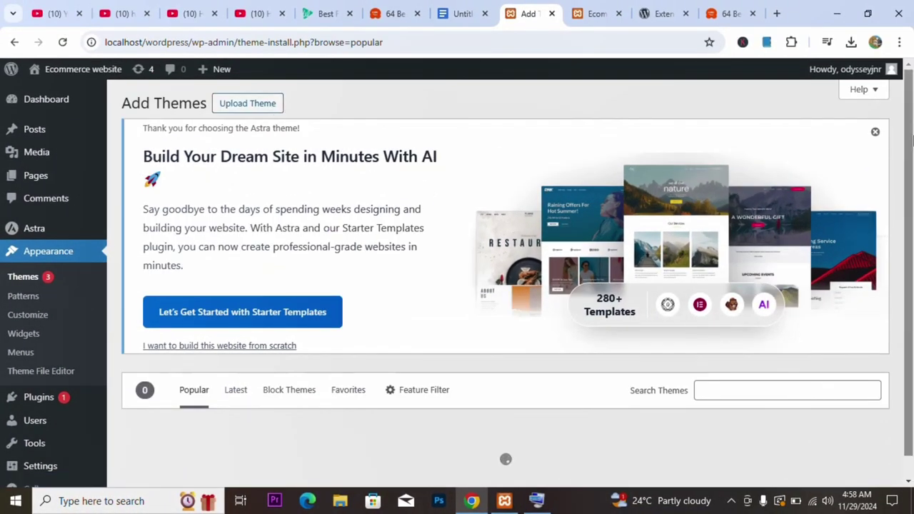
{"action": "scroll", "coordinate": [912, 230], "scroll_direction": "down", "scroll_amount": 1}
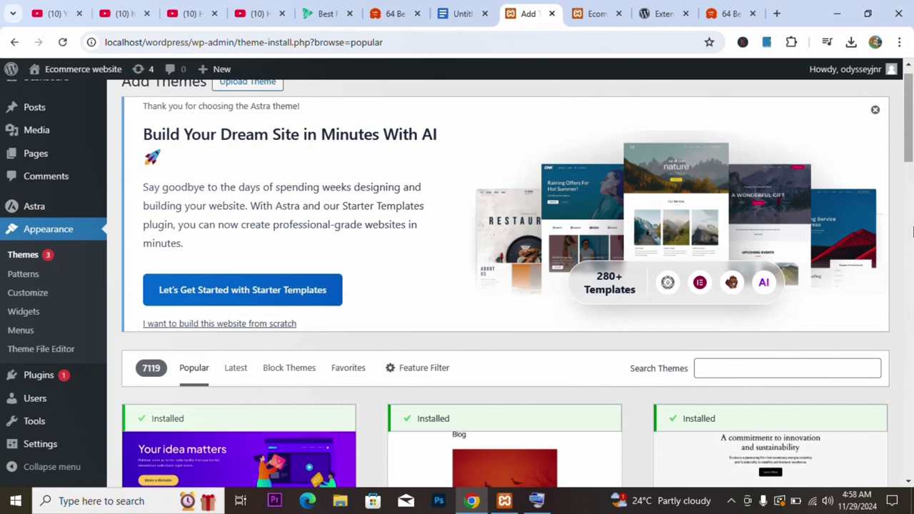
{"action": "scroll", "coordinate": [912, 231], "scroll_direction": "down", "scroll_amount": 5}
{"action": "scroll", "coordinate": [912, 152], "scroll_direction": "up", "scroll_amount": 6}
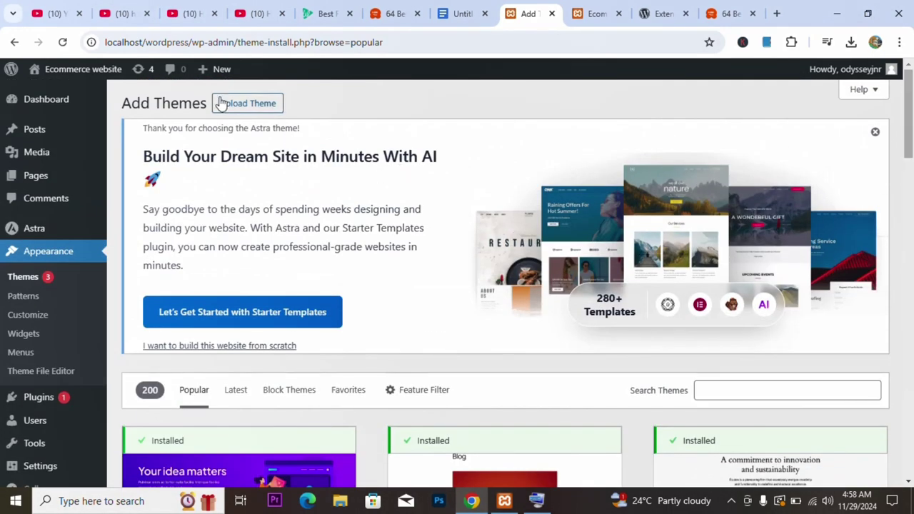
Upload extendable.2.0.14.zip from Downloads as a theme and install it.
{"action": "left_click", "coordinate": [253, 105]}
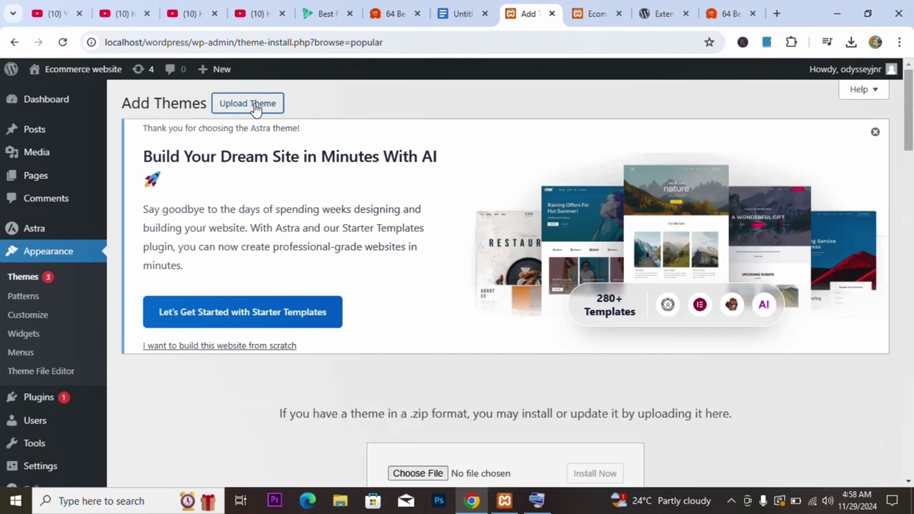
{"action": "scroll", "coordinate": [508, 290], "scroll_direction": "down", "scroll_amount": 4}
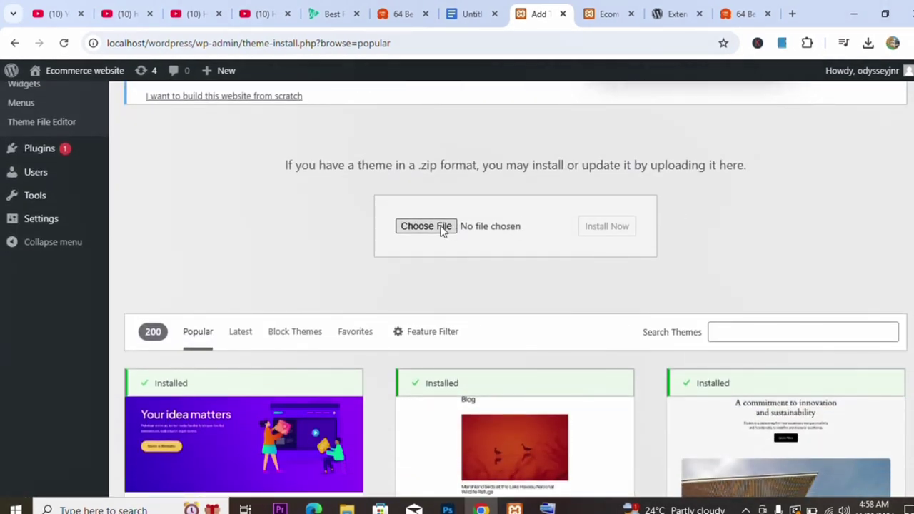
{"action": "left_click", "coordinate": [426, 227]}
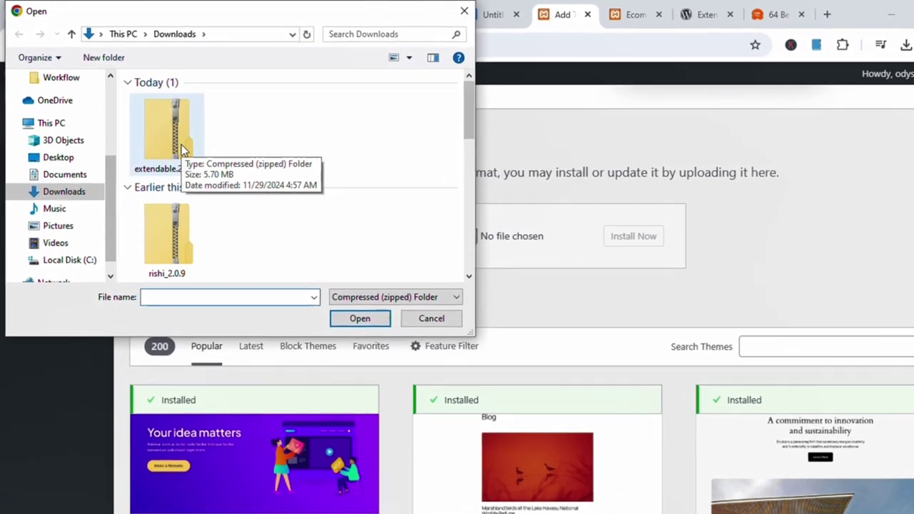
{"action": "left_click", "coordinate": [174, 143]}
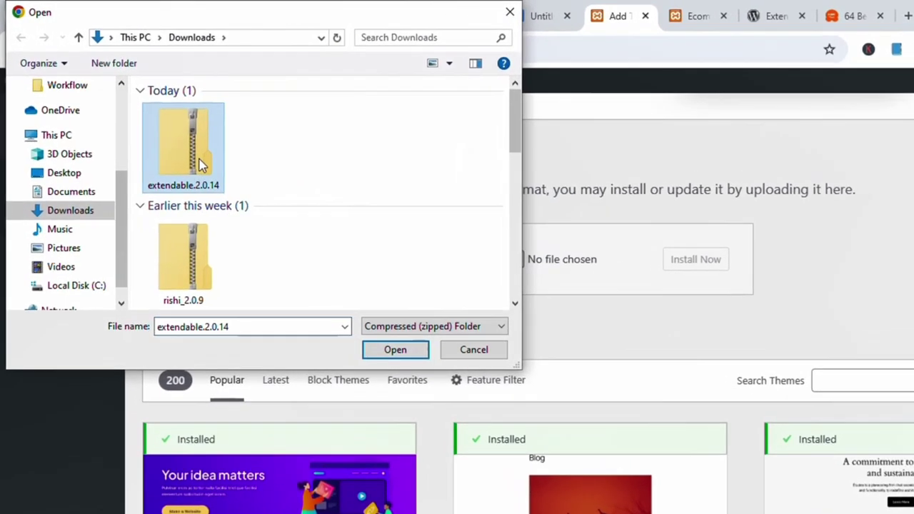
{"action": "left_click", "coordinate": [397, 352]}
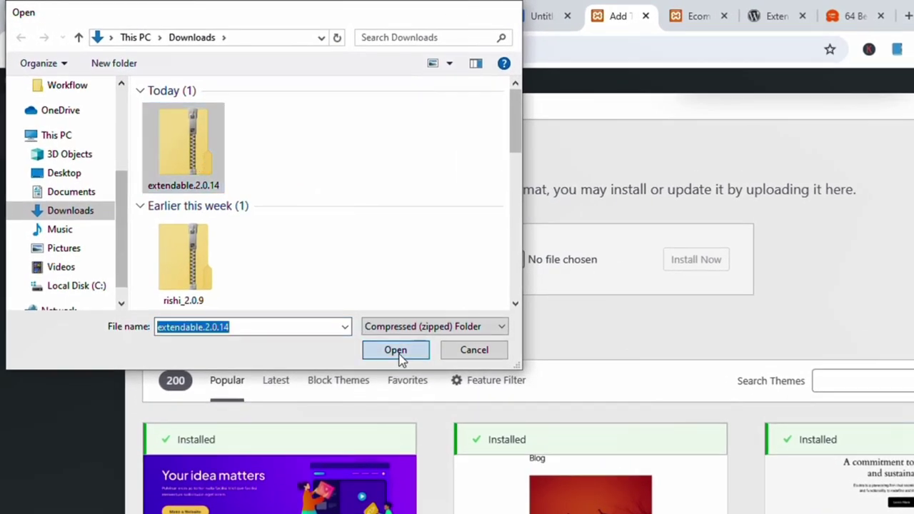
{"action": "left_click", "coordinate": [715, 262]}
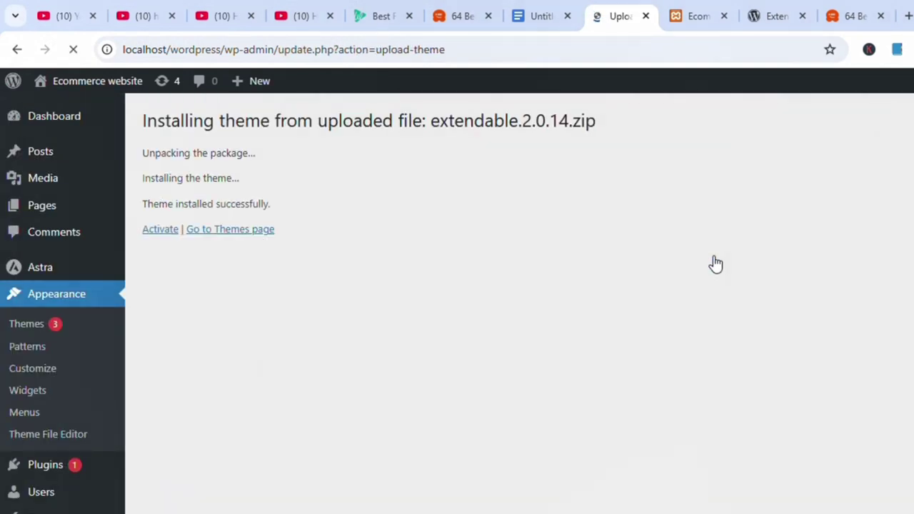
Activate the installed Extendable theme and switch to the Ecommerce website tab.
{"action": "left_click", "coordinate": [161, 230]}
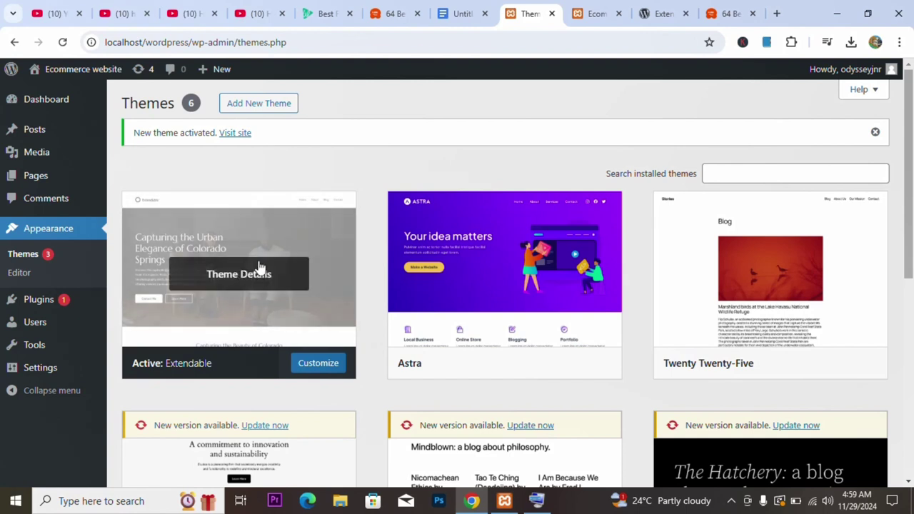
{"action": "left_click", "coordinate": [597, 13]}
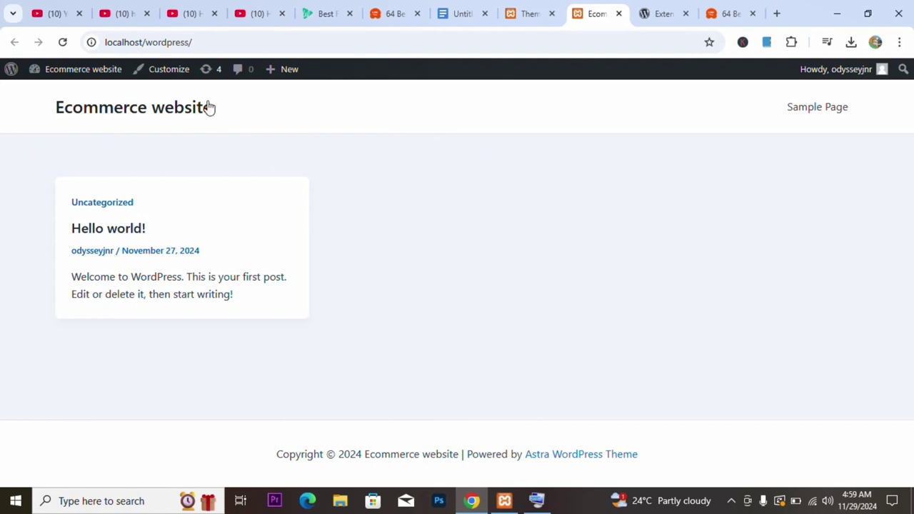
Reload the Ecommerce front page to show the Extendable design, then return to the Themes tab.
{"action": "left_click", "coordinate": [62, 44]}
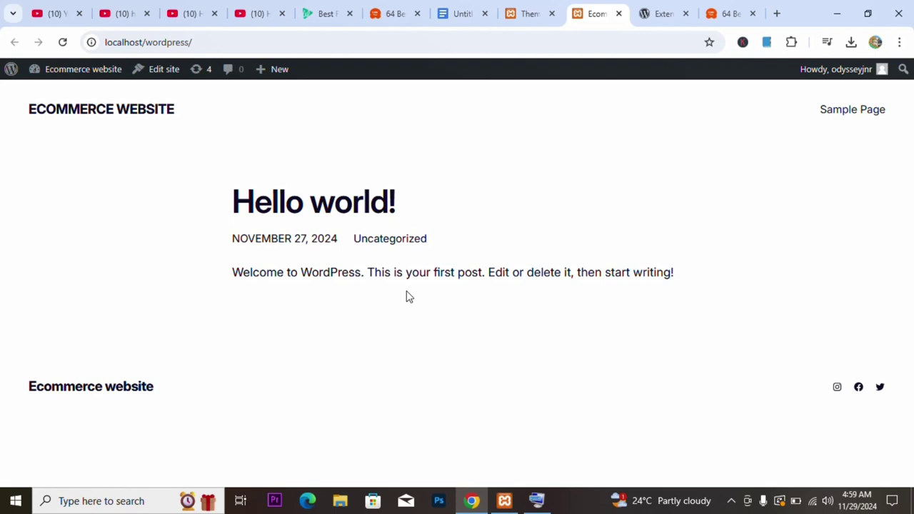
{"action": "left_click", "coordinate": [526, 16]}
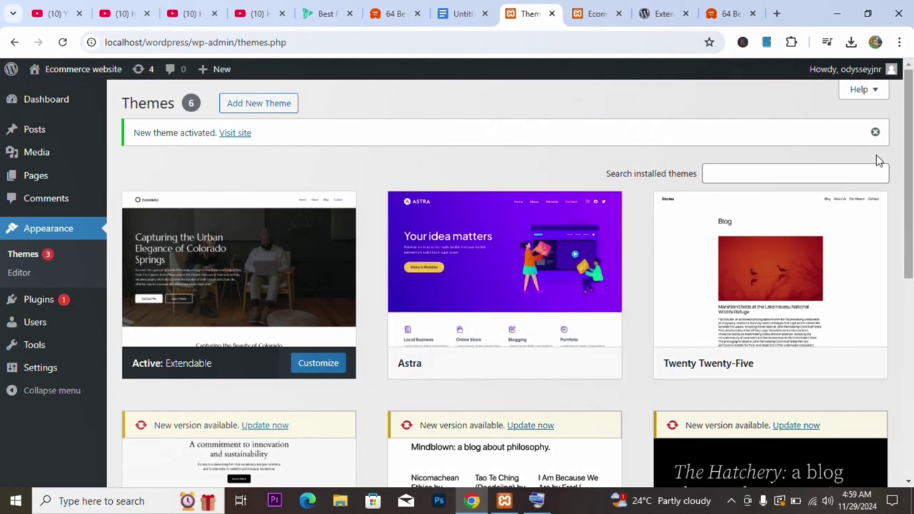
Delete the Twenty Twenty-Two theme from its Theme Details.
{"action": "left_click_drag", "start_coordinate": [911, 161], "coordinate": [912, 265]}
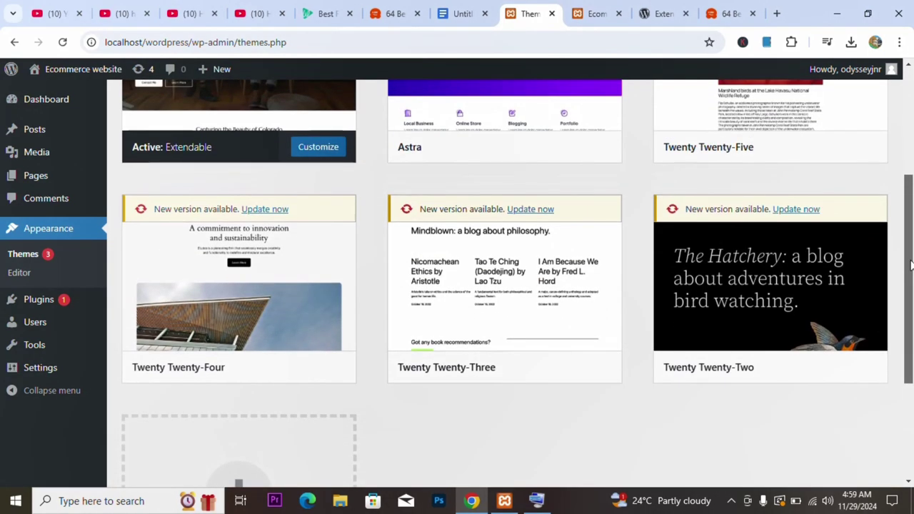
{"action": "mouse_move", "coordinate": [763, 336]}
{"action": "left_click", "coordinate": [733, 314]}
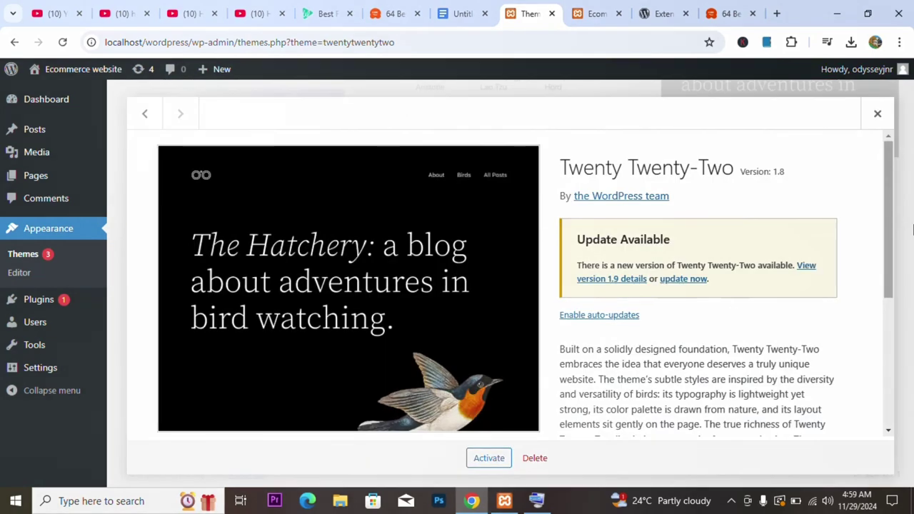
{"action": "left_click", "coordinate": [877, 115]}
{"action": "left_click", "coordinate": [728, 245]}
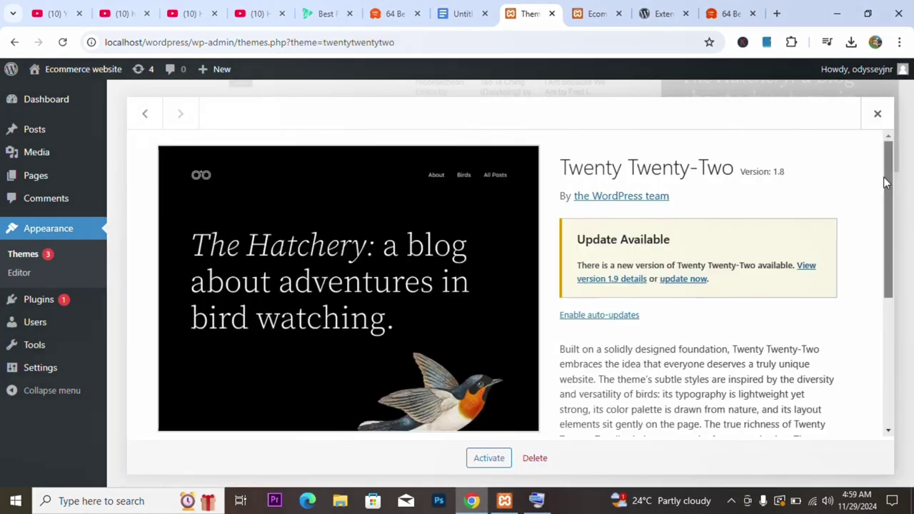
{"action": "left_click_drag", "start_coordinate": [889, 180], "coordinate": [886, 374]}
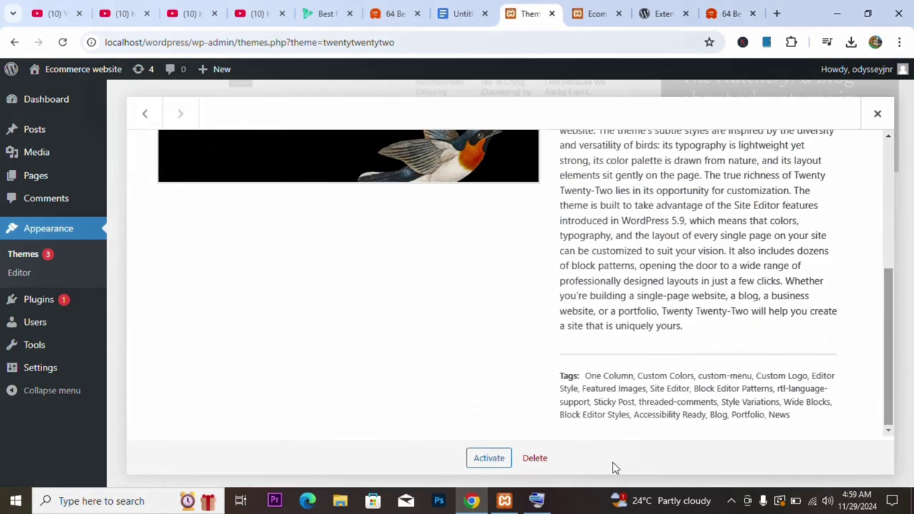
{"action": "left_click", "coordinate": [535, 459]}
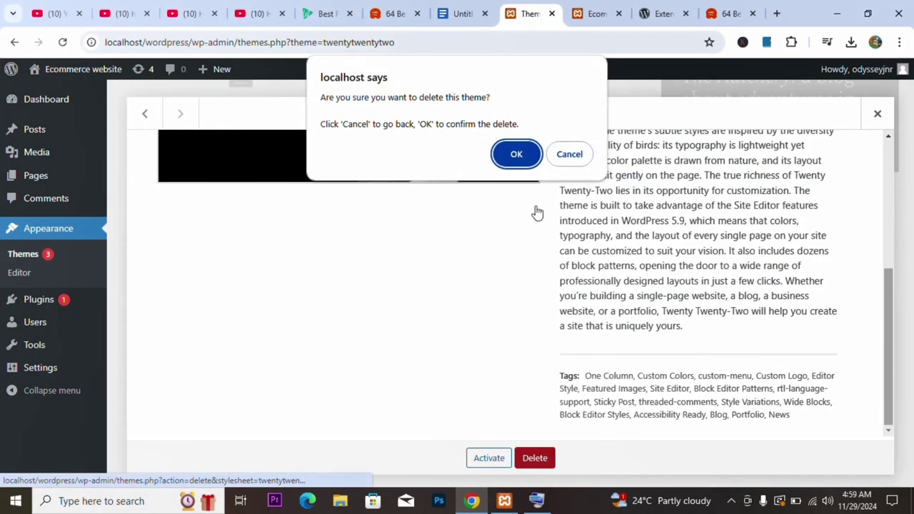
{"action": "left_click", "coordinate": [530, 155]}
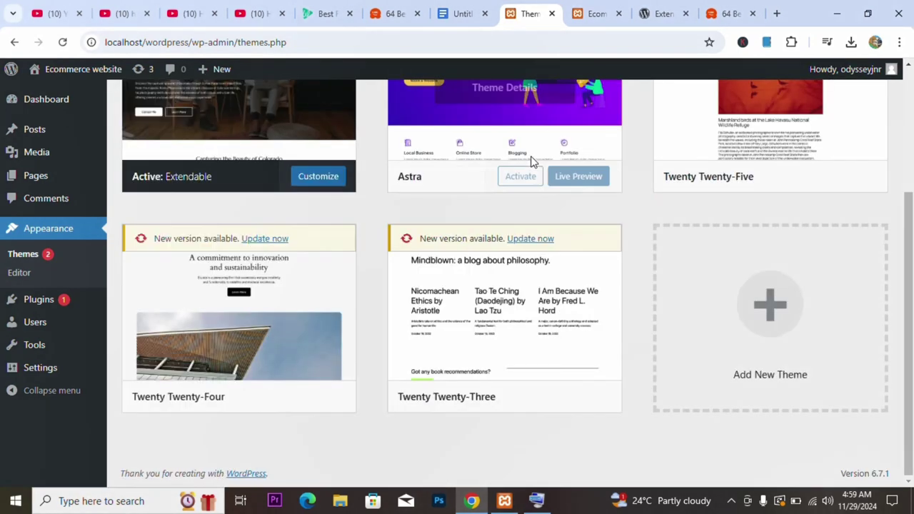
Delete the Twenty Twenty-Three, Twenty Twenty-Four and Twenty Twenty-Five themes.
{"action": "left_click", "coordinate": [504, 345]}
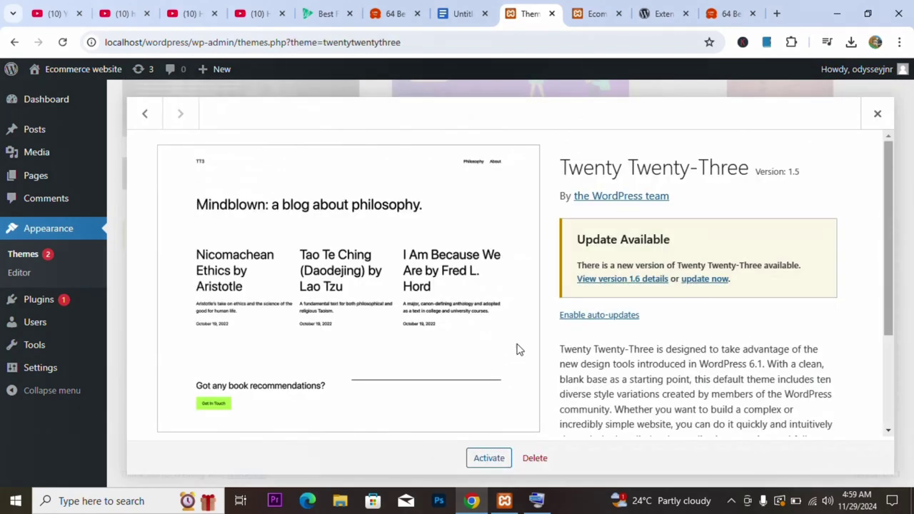
{"action": "left_click", "coordinate": [546, 462]}
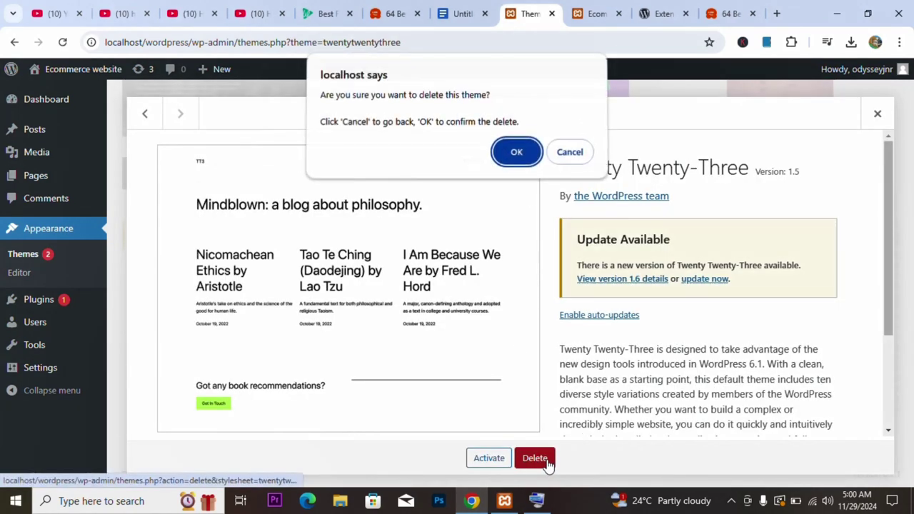
{"action": "left_click", "coordinate": [515, 152]}
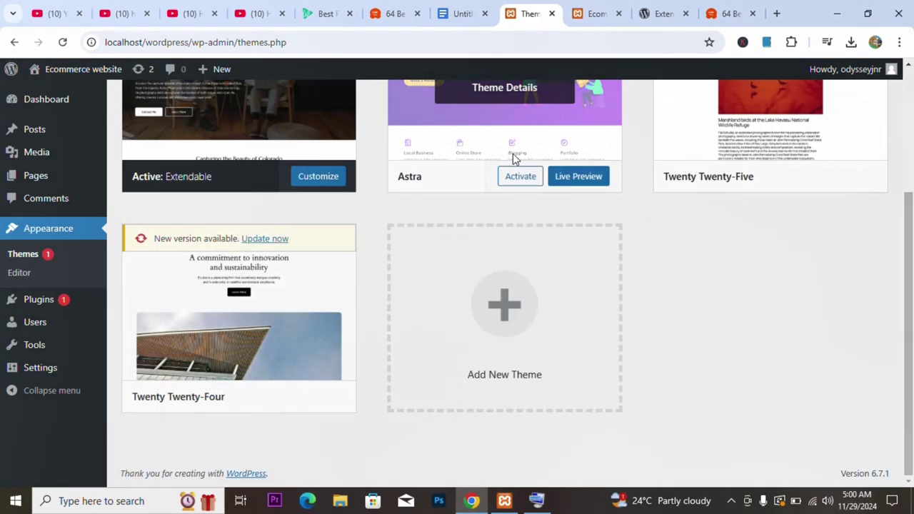
{"action": "left_click", "coordinate": [280, 319]}
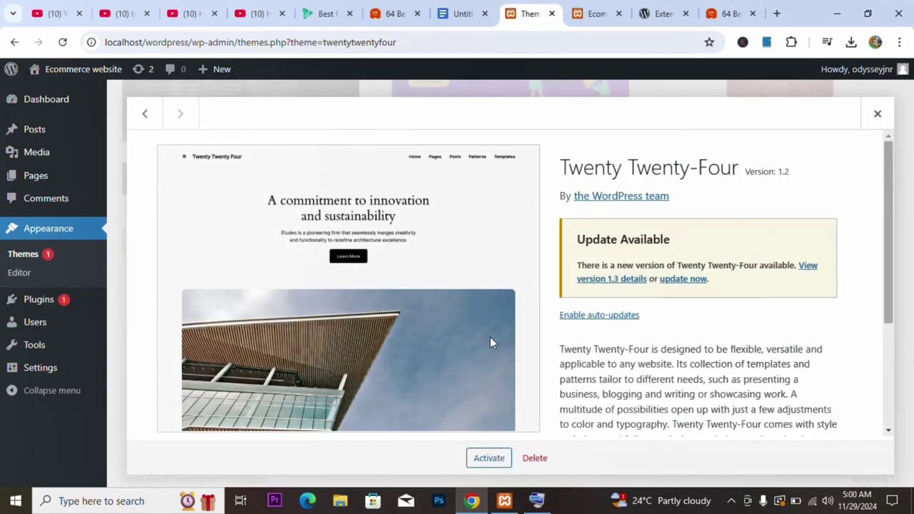
{"action": "left_click", "coordinate": [530, 465]}
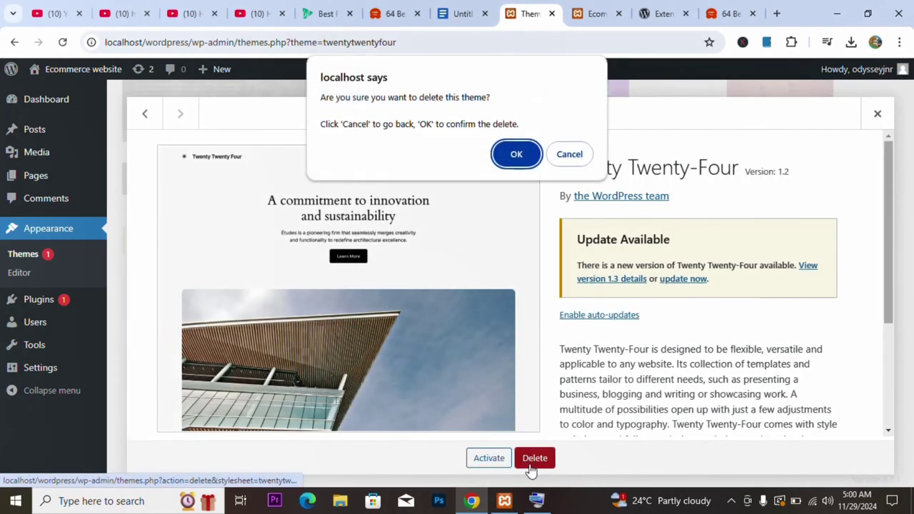
{"action": "left_click", "coordinate": [527, 150]}
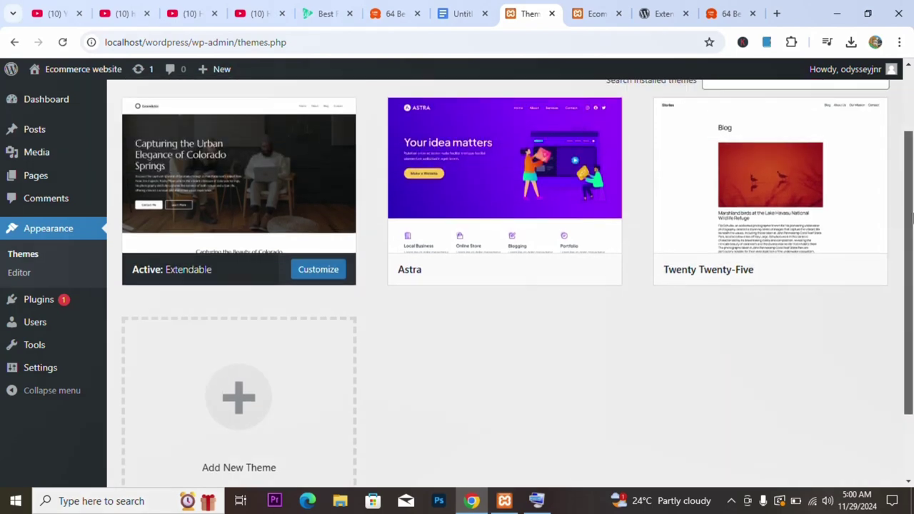
{"action": "left_click", "coordinate": [733, 240]}
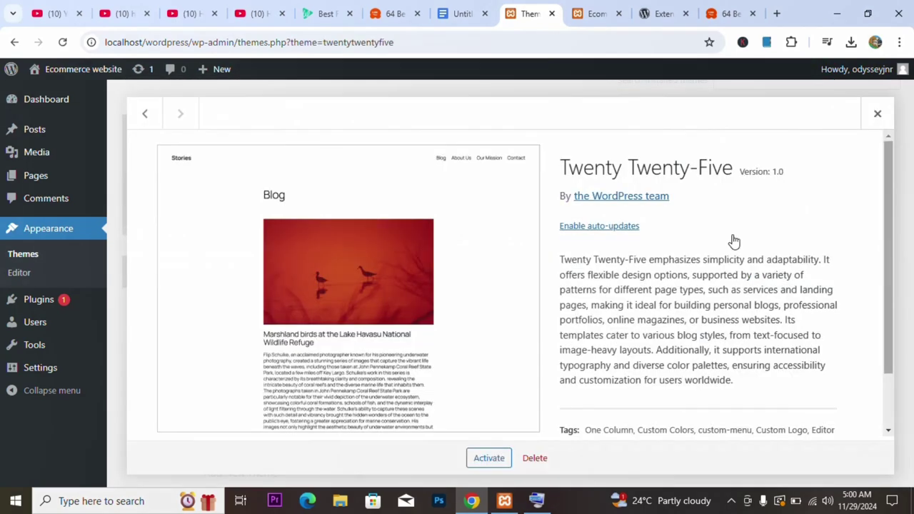
{"action": "left_click", "coordinate": [535, 461]}
{"action": "left_click", "coordinate": [516, 159]}
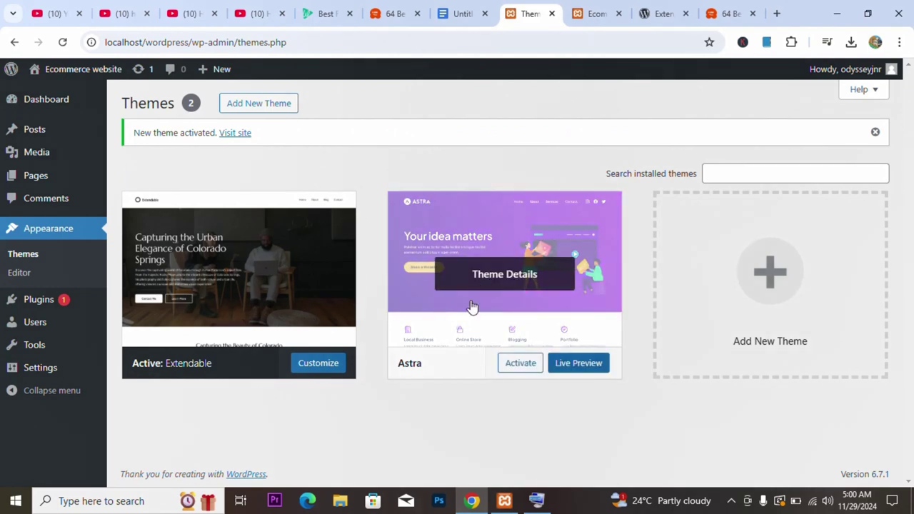
Cancel deleting Astra and close its details, leaving only Extendable and Astra.
{"action": "left_click", "coordinate": [474, 308]}
{"action": "left_click", "coordinate": [567, 459]}
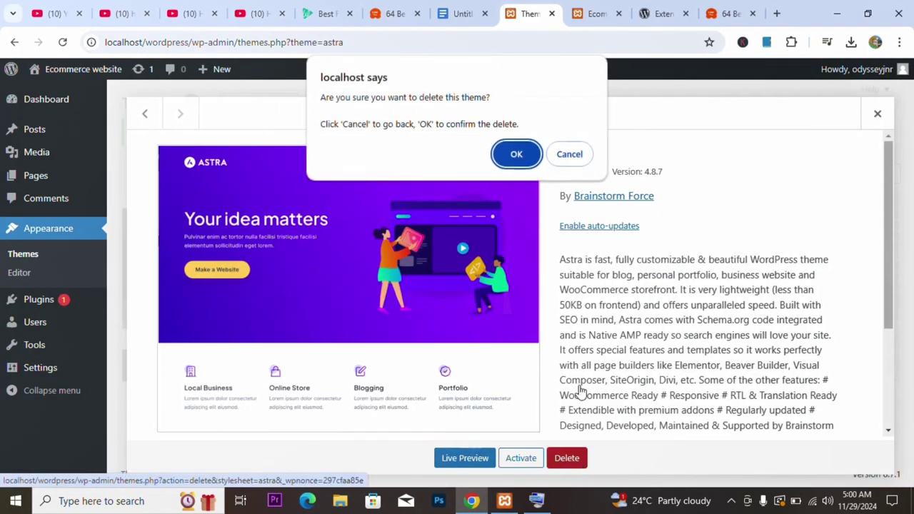
{"action": "left_click", "coordinate": [575, 152]}
{"action": "left_click", "coordinate": [879, 114]}
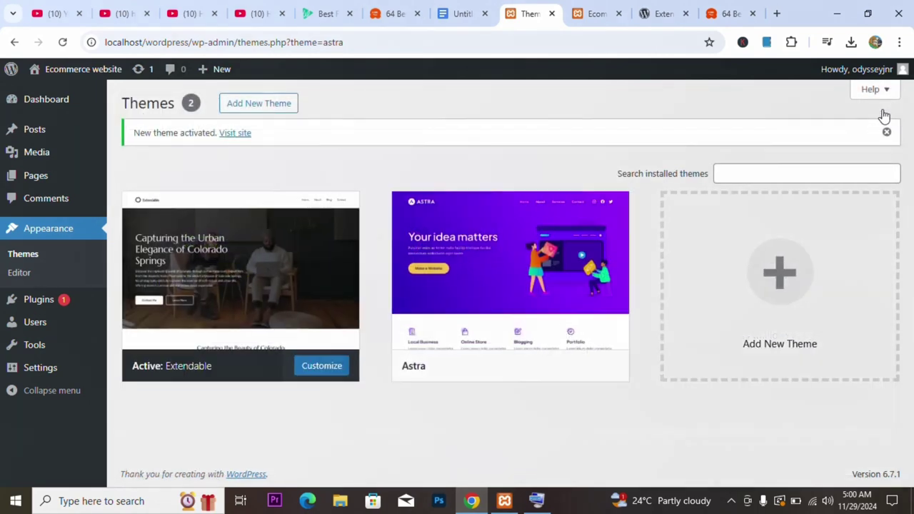